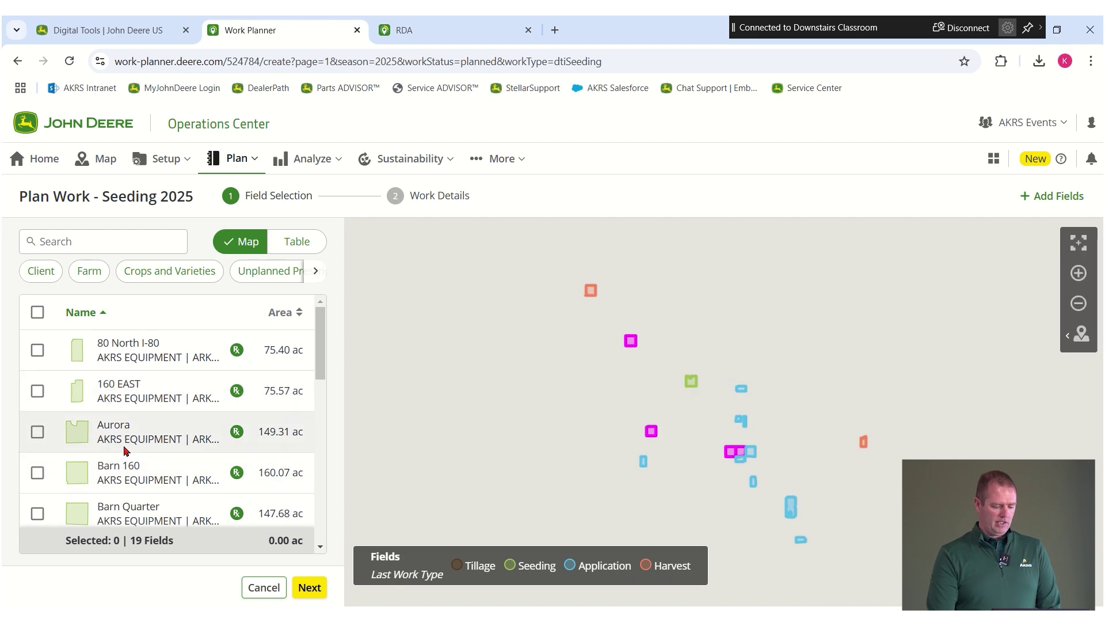
- Select Lanny's 80 (73.60 ac) as the plan's field and continue to Work Details
{"action": "scroll", "coordinate": [121, 463], "scroll_direction": "down", "scroll_amount": 5}
{"action": "scroll", "coordinate": [124, 467], "scroll_direction": "down", "scroll_amount": 5}
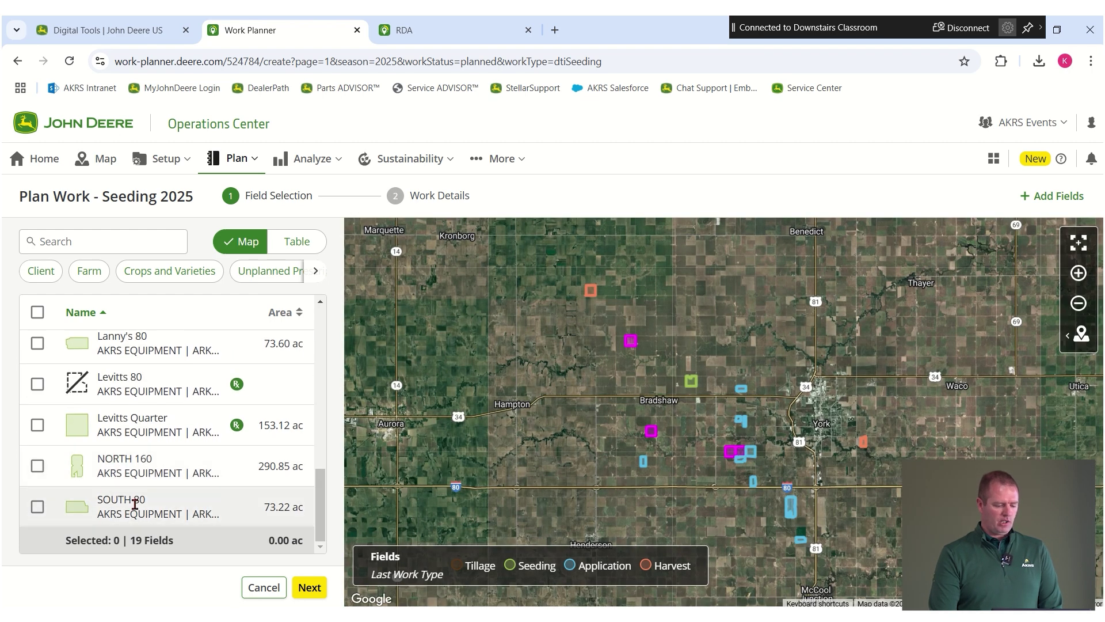
{"action": "scroll", "coordinate": [161, 423], "scroll_direction": "up", "scroll_amount": 1}
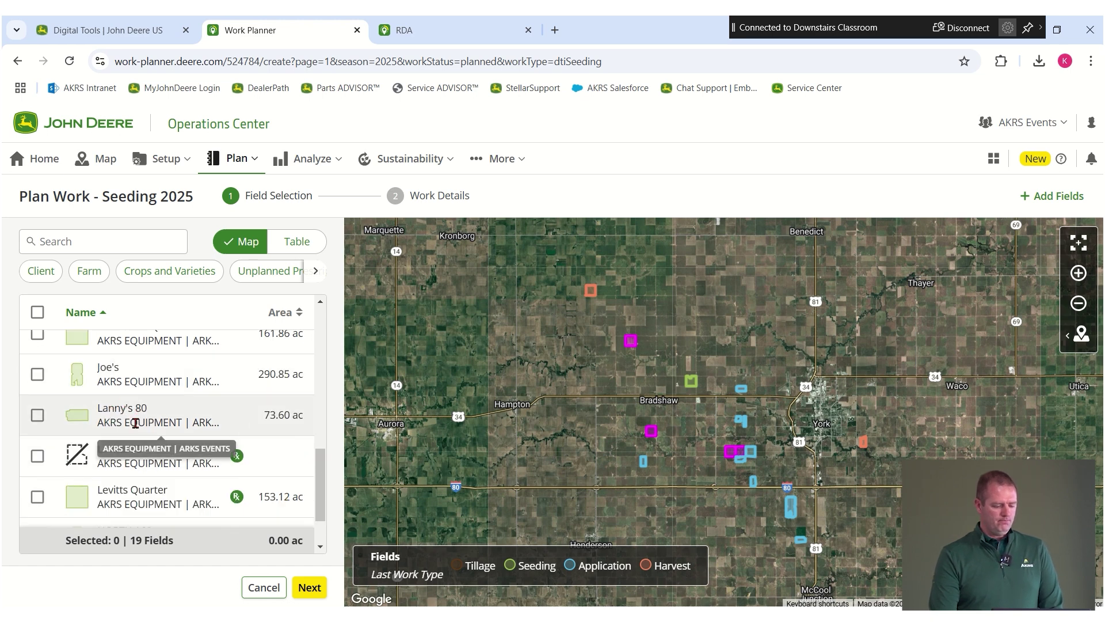
{"action": "scroll", "coordinate": [137, 429], "scroll_direction": "up", "scroll_amount": 1}
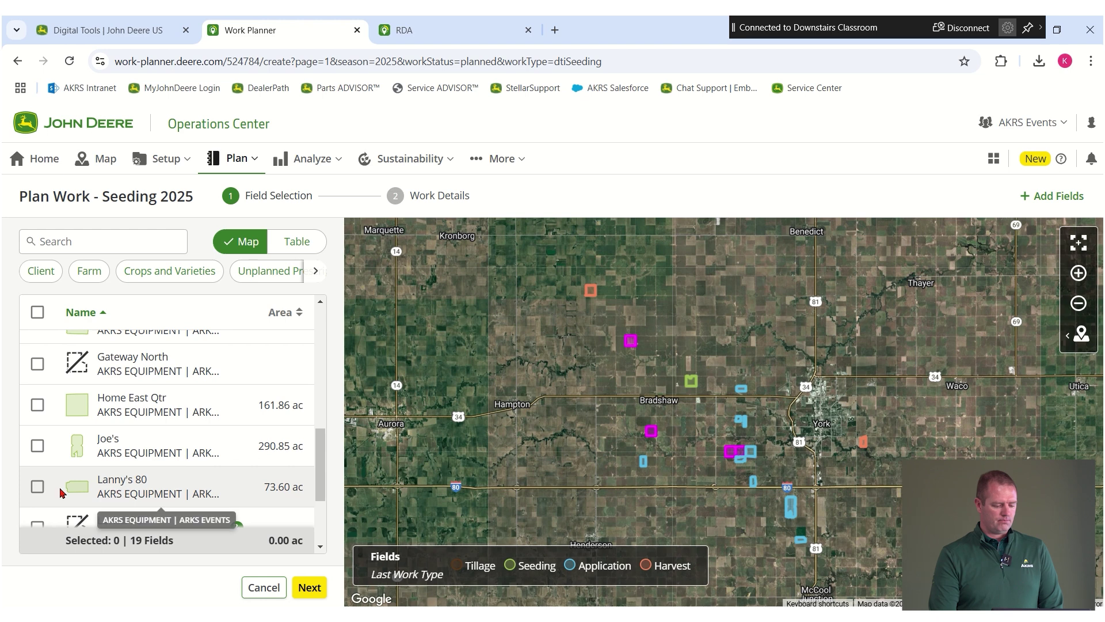
{"action": "left_click", "coordinate": [33, 487]}
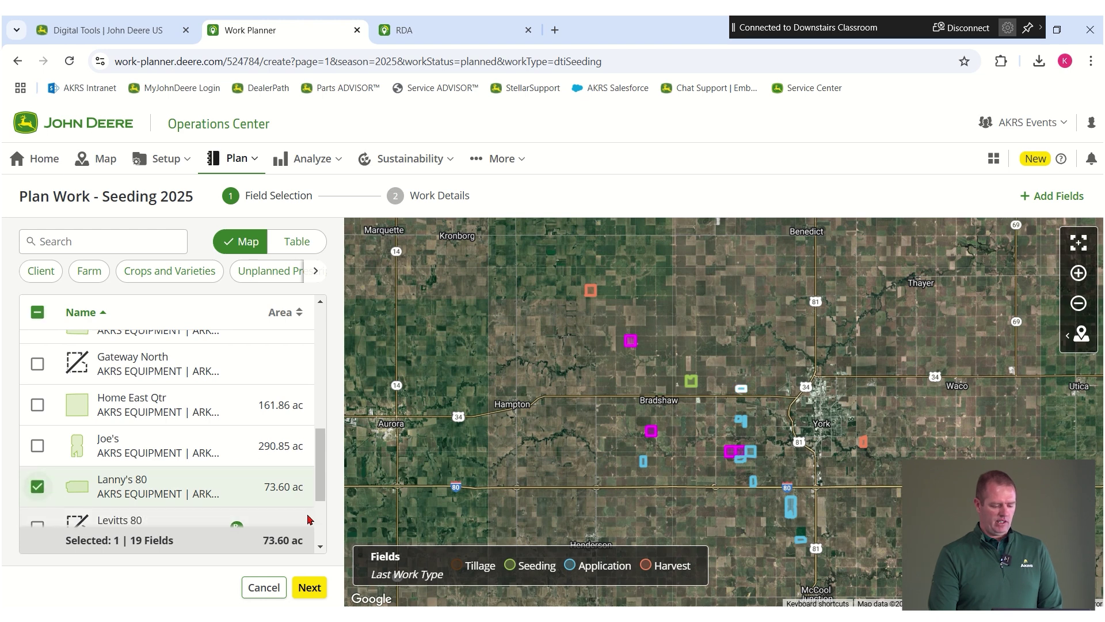
{"action": "left_click", "coordinate": [309, 588]}
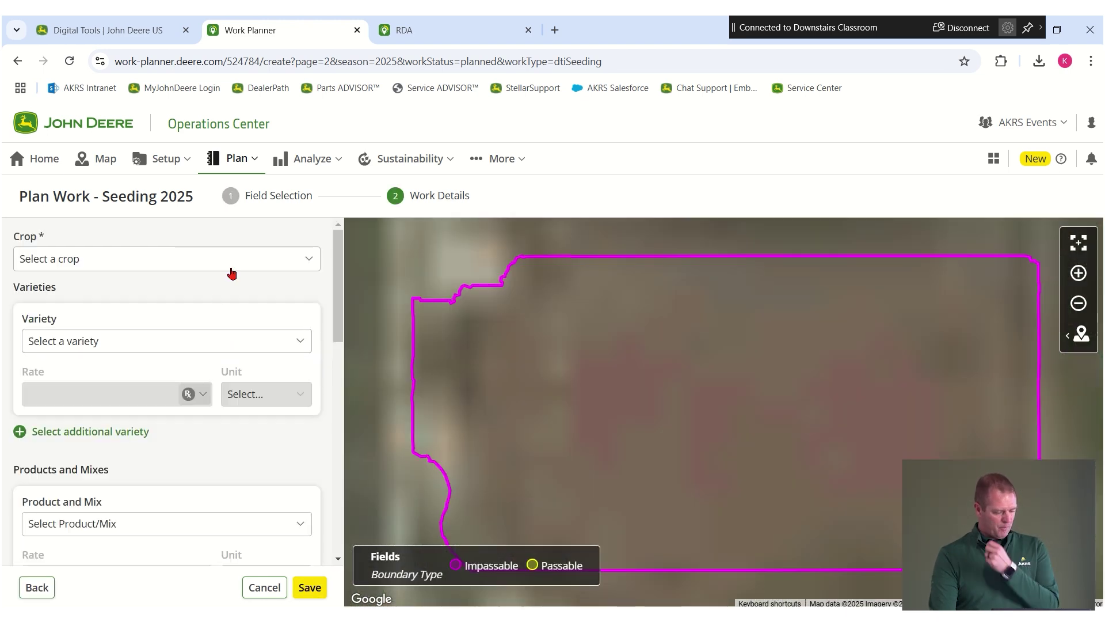
- Set the crop to Corn with variety ABC789 and start a new seeding-rate prescription
{"action": "left_click", "coordinate": [239, 263]}
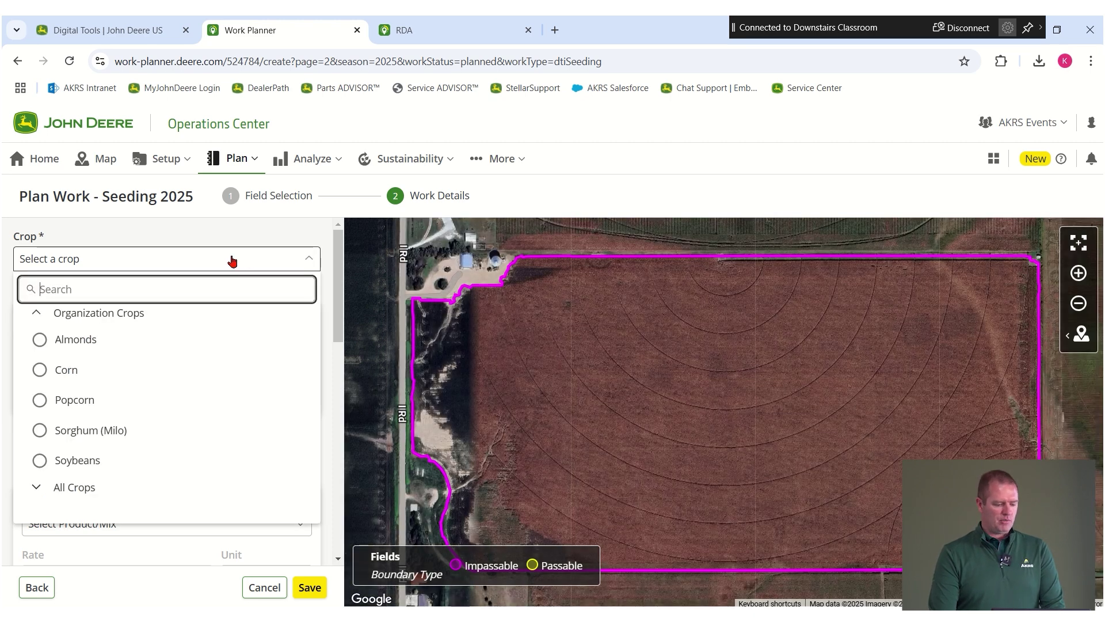
{"action": "left_click", "coordinate": [39, 371]}
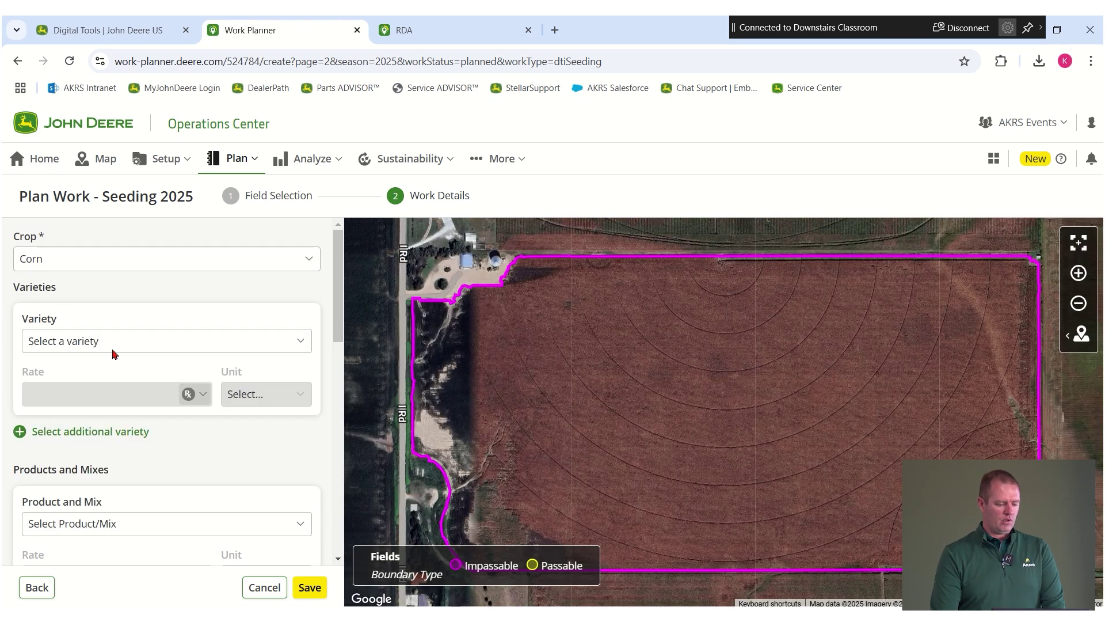
{"action": "left_click", "coordinate": [136, 345]}
{"action": "left_click", "coordinate": [88, 378]}
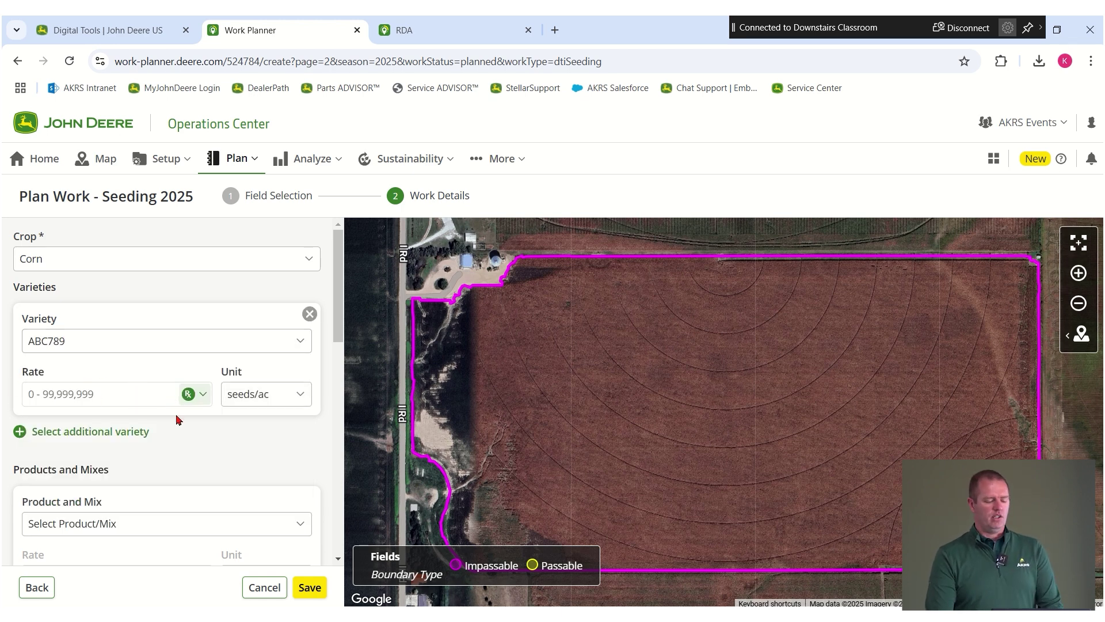
{"action": "left_click", "coordinate": [204, 395]}
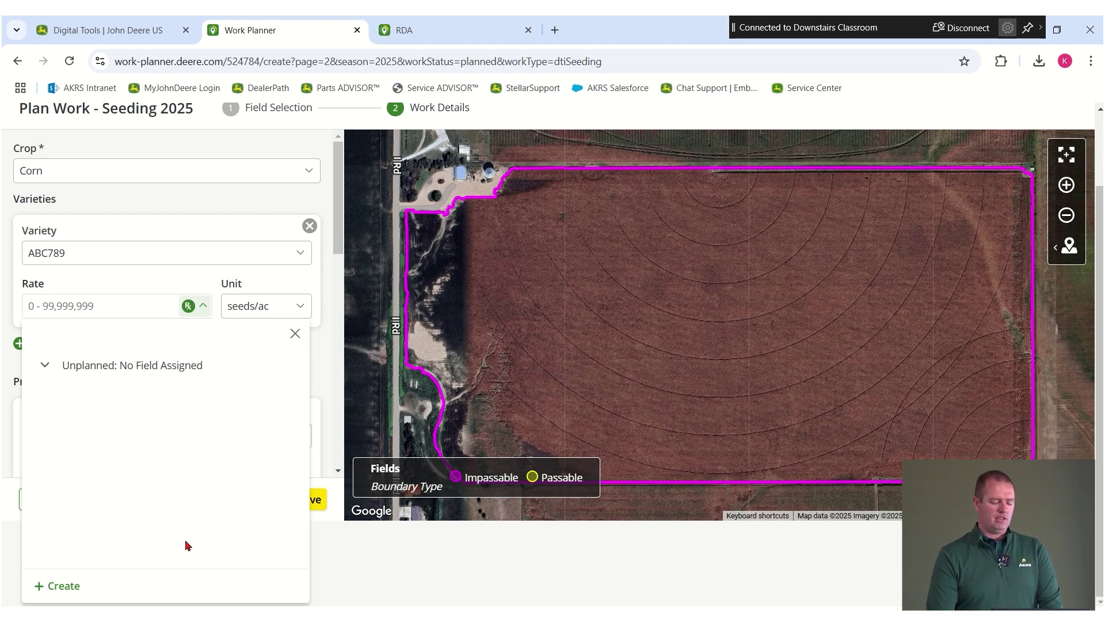
{"action": "left_click", "coordinate": [56, 586]}
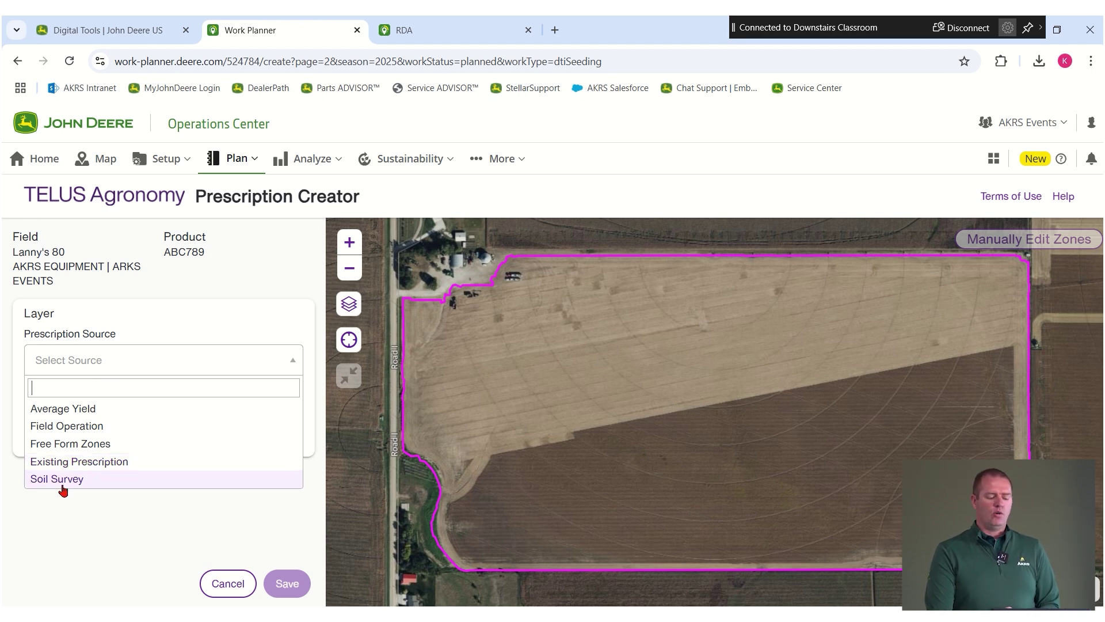
- Use Free Form Zones as the source, generate a single 73.669 ac zone, and edit zones manually
{"action": "left_click", "coordinate": [96, 449]}
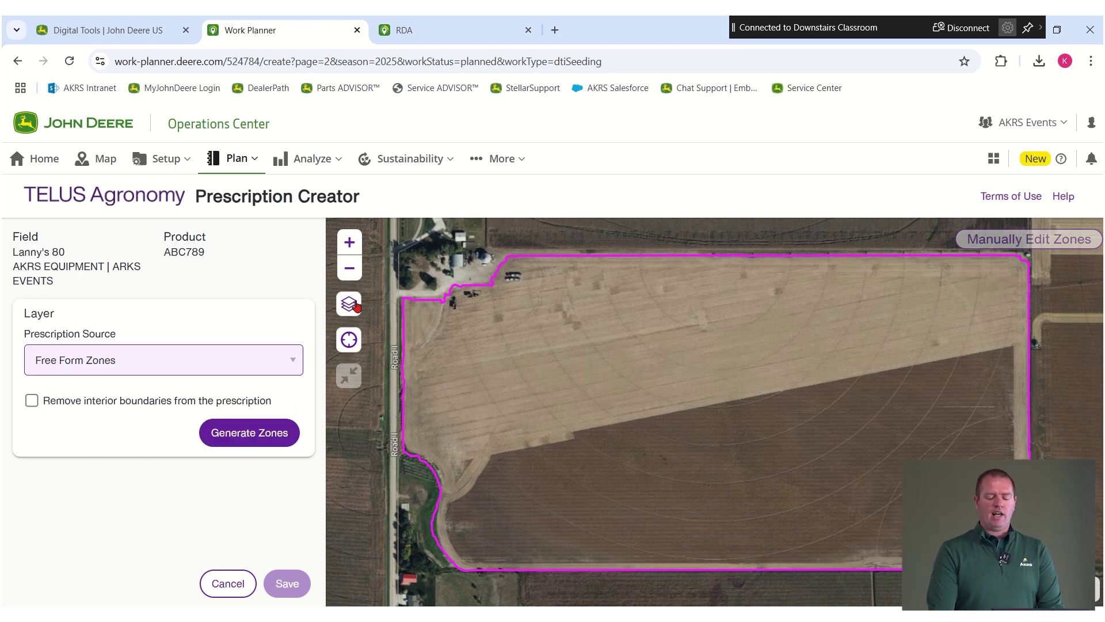
{"action": "left_click", "coordinate": [247, 433]}
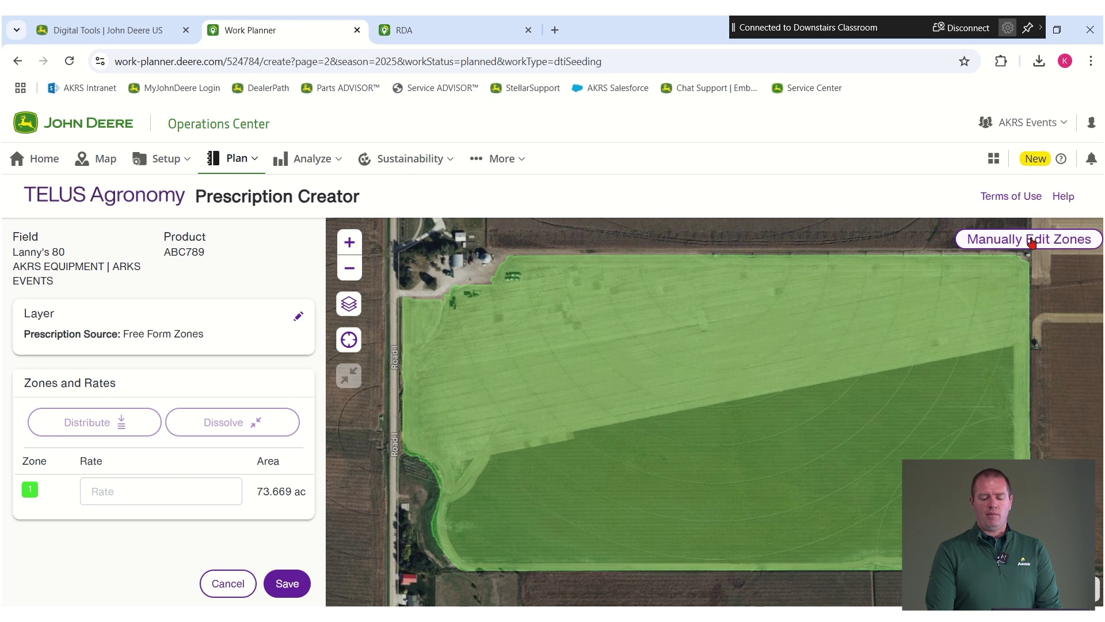
{"action": "left_click", "coordinate": [1082, 240]}
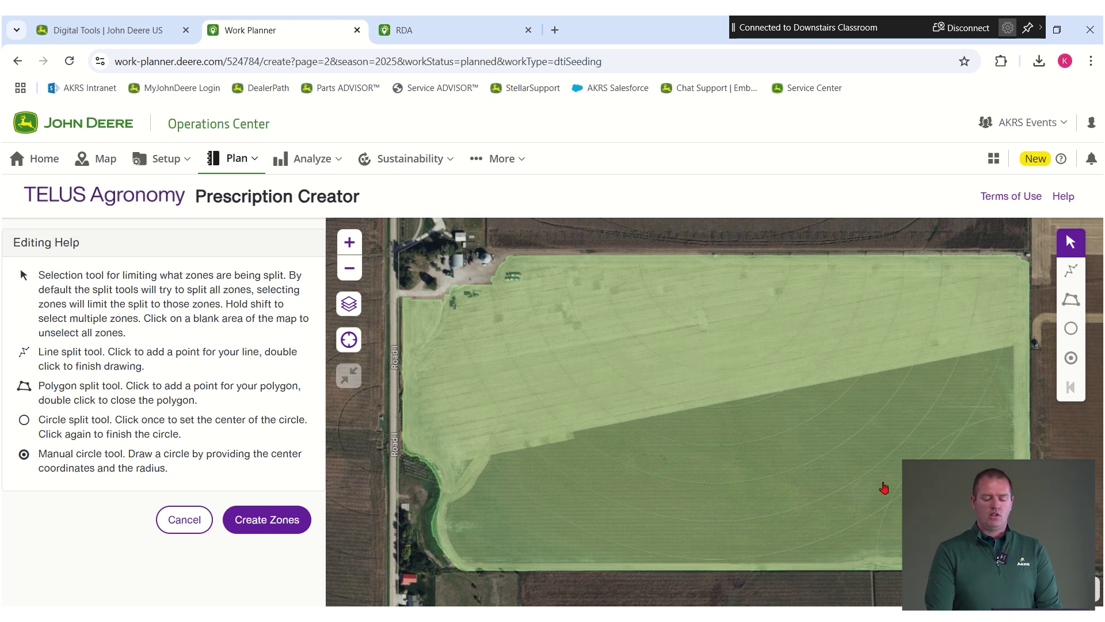
- Split the whole field zone with a circle centred on the field's top boundary
{"action": "left_click", "coordinate": [744, 300]}
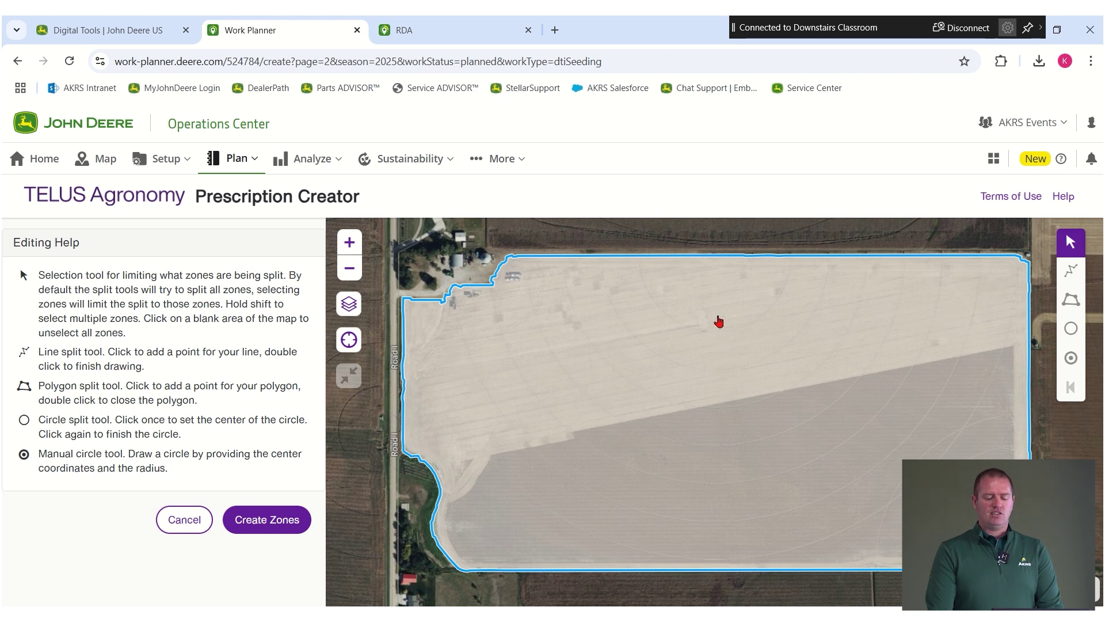
{"action": "left_click", "coordinate": [1070, 329]}
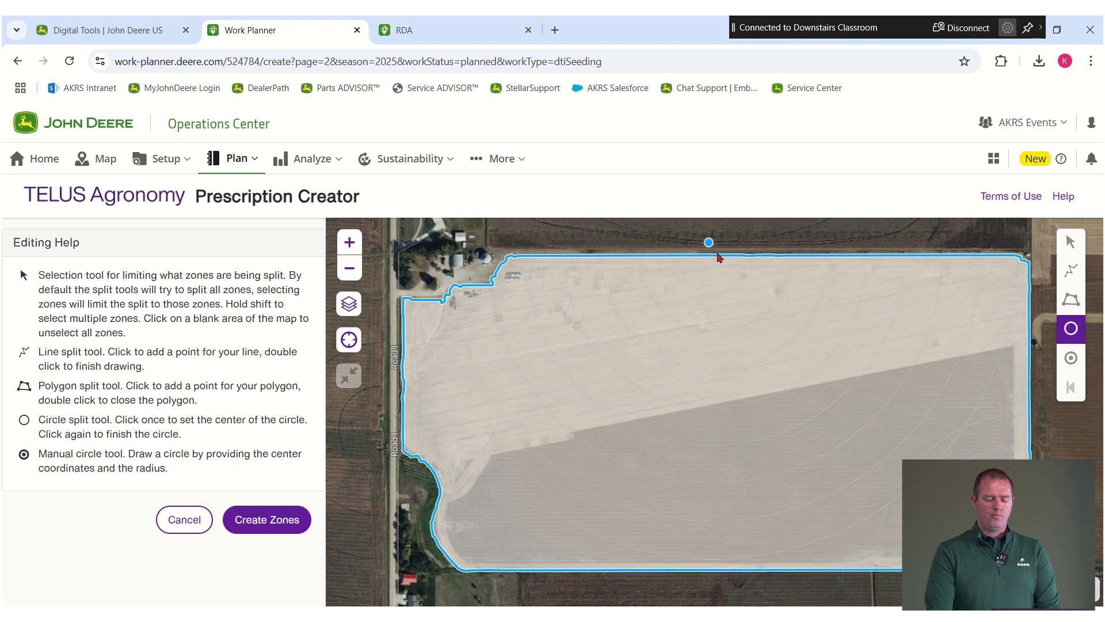
{"action": "scroll", "coordinate": [720, 254], "scroll_direction": "up", "scroll_amount": 5}
{"action": "scroll", "coordinate": [683, 282], "scroll_direction": "up", "scroll_amount": 1}
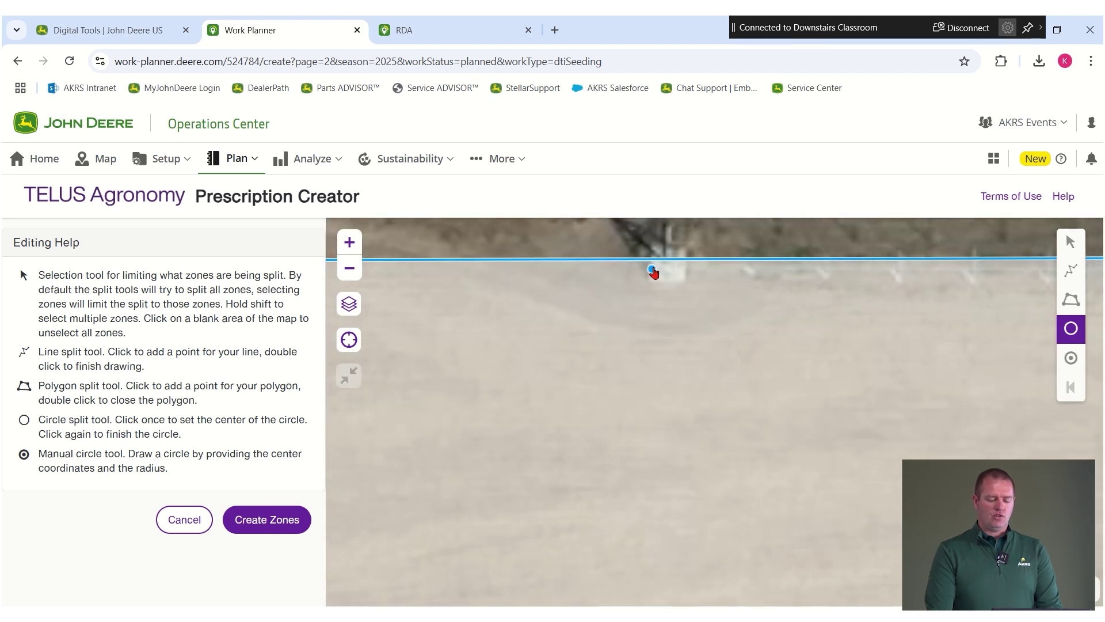
{"action": "left_click", "coordinate": [665, 264]}
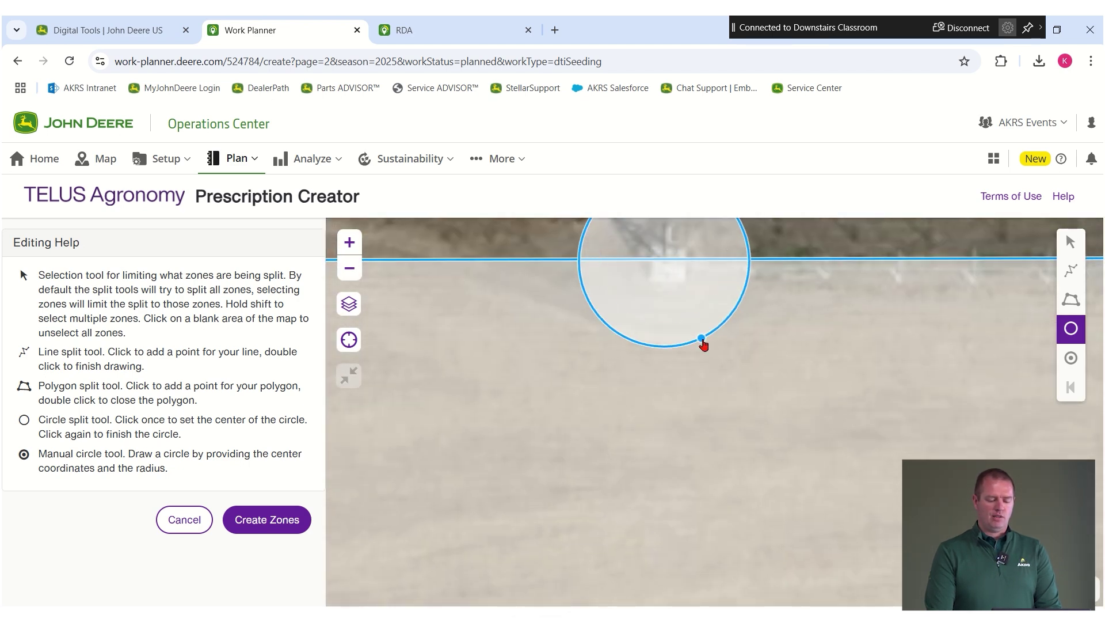
{"action": "scroll", "coordinate": [882, 415], "scroll_direction": "down", "scroll_amount": 1}
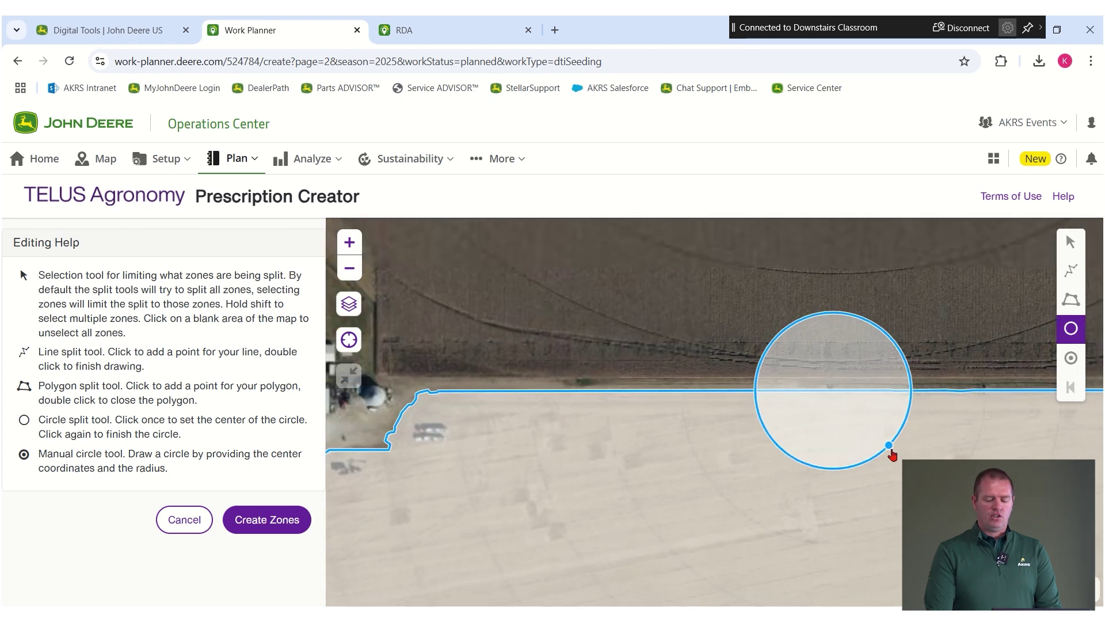
{"action": "left_click_drag", "start_coordinate": [745, 382], "coordinate": [649, 308]}
{"action": "scroll", "coordinate": [863, 448], "scroll_direction": "up", "scroll_amount": 3}
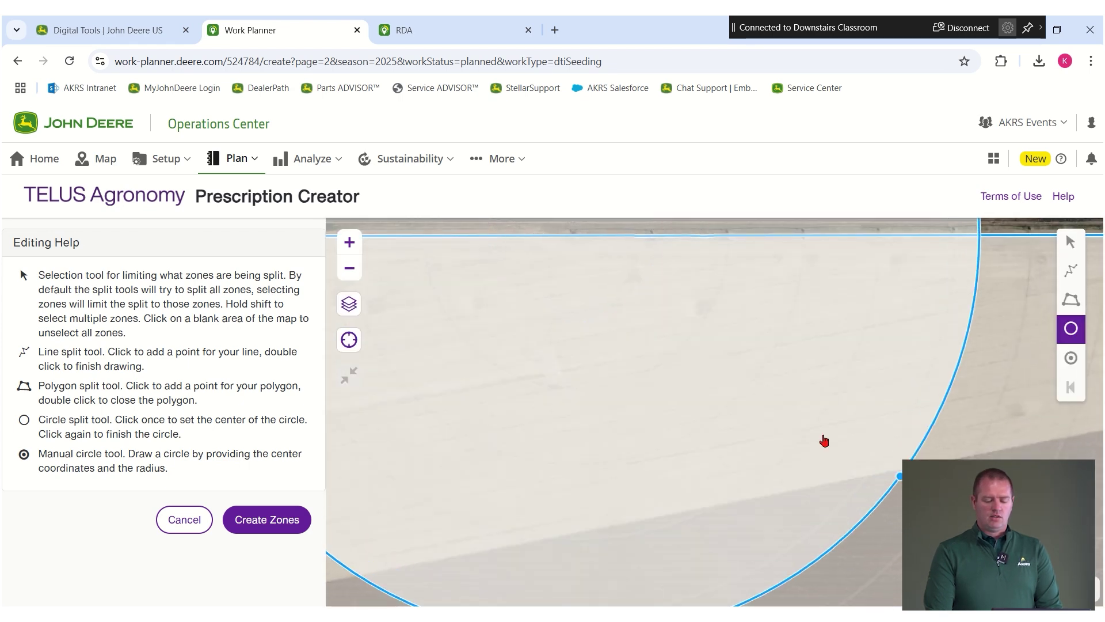
{"action": "left_click_drag", "start_coordinate": [675, 446], "coordinate": [770, 358]}
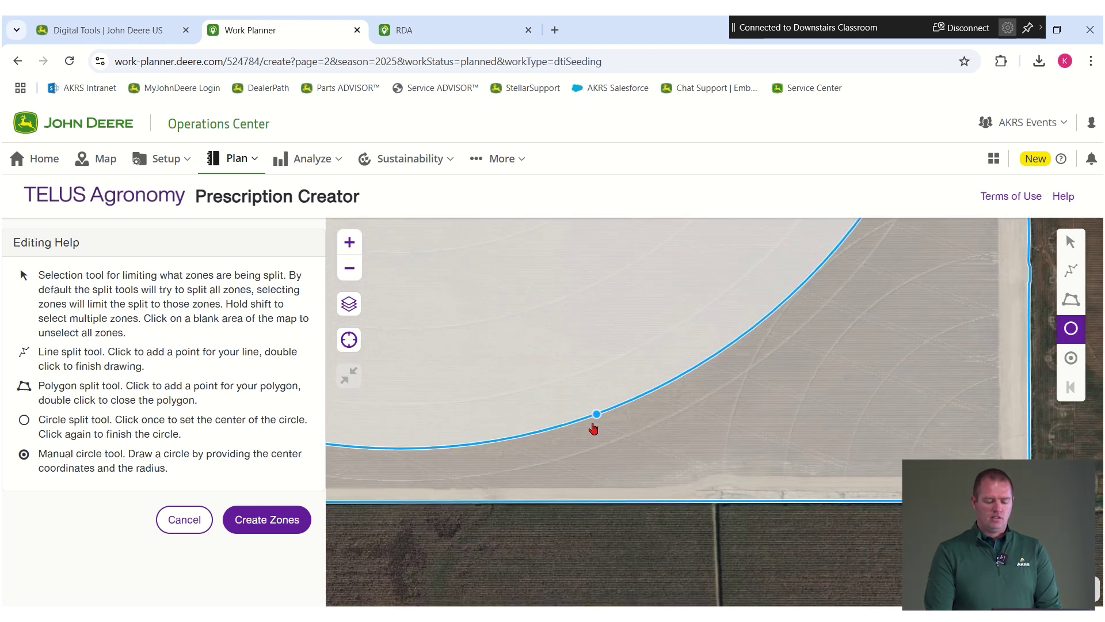
{"action": "left_click_drag", "start_coordinate": [594, 424], "coordinate": [996, 395]}
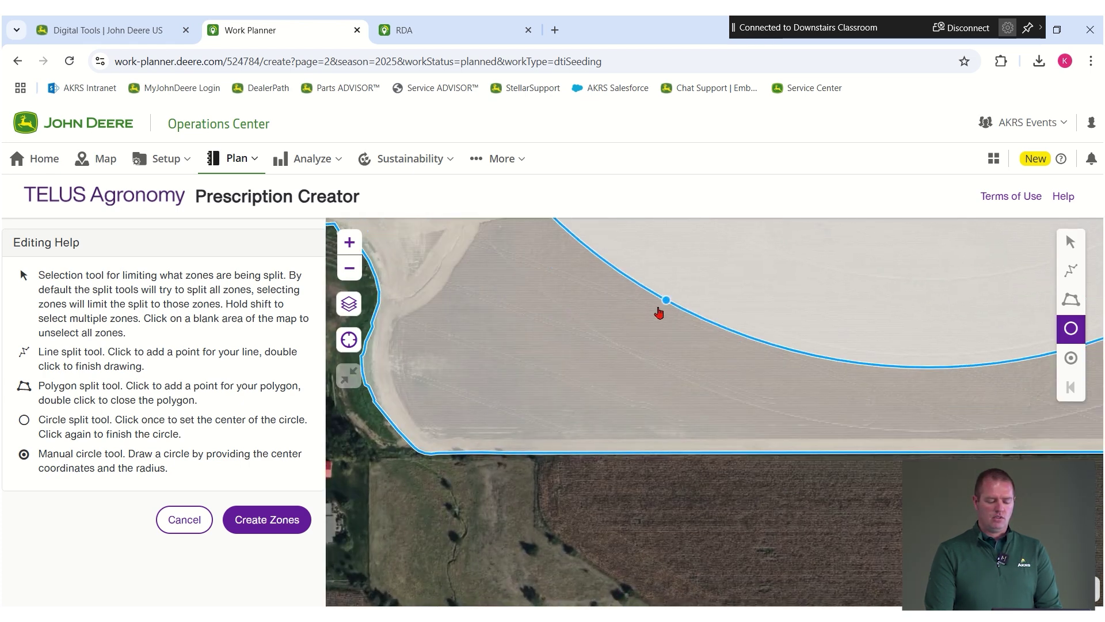
{"action": "left_click", "coordinate": [569, 374]}
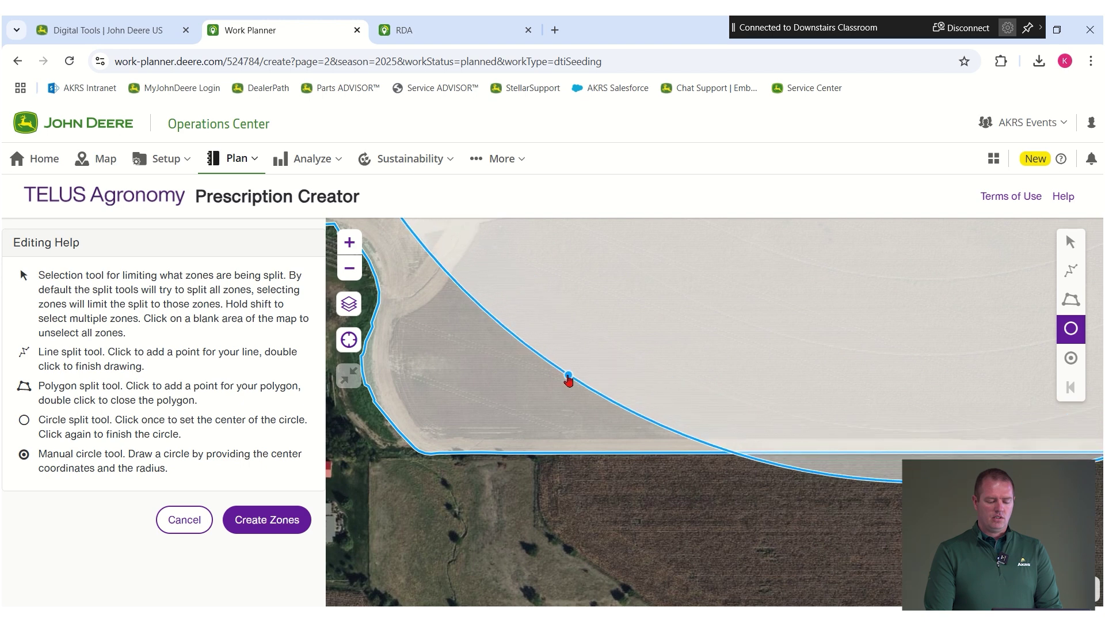
{"action": "scroll", "coordinate": [539, 412], "scroll_direction": "down", "scroll_amount": 3}
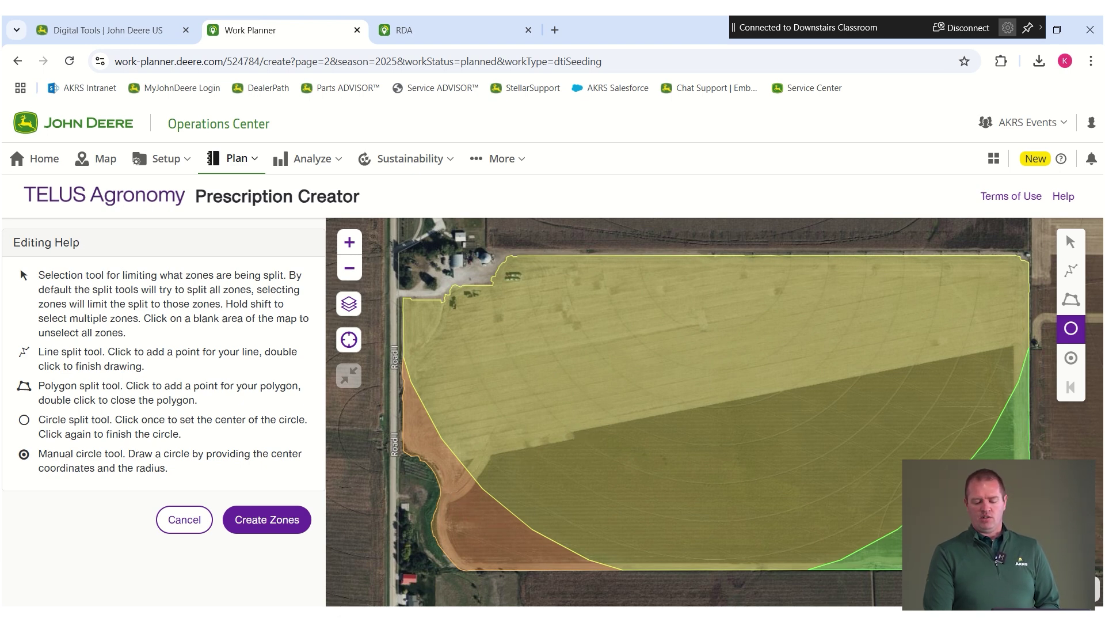
{"action": "scroll", "coordinate": [1008, 555], "scroll_direction": "up", "scroll_amount": 2}
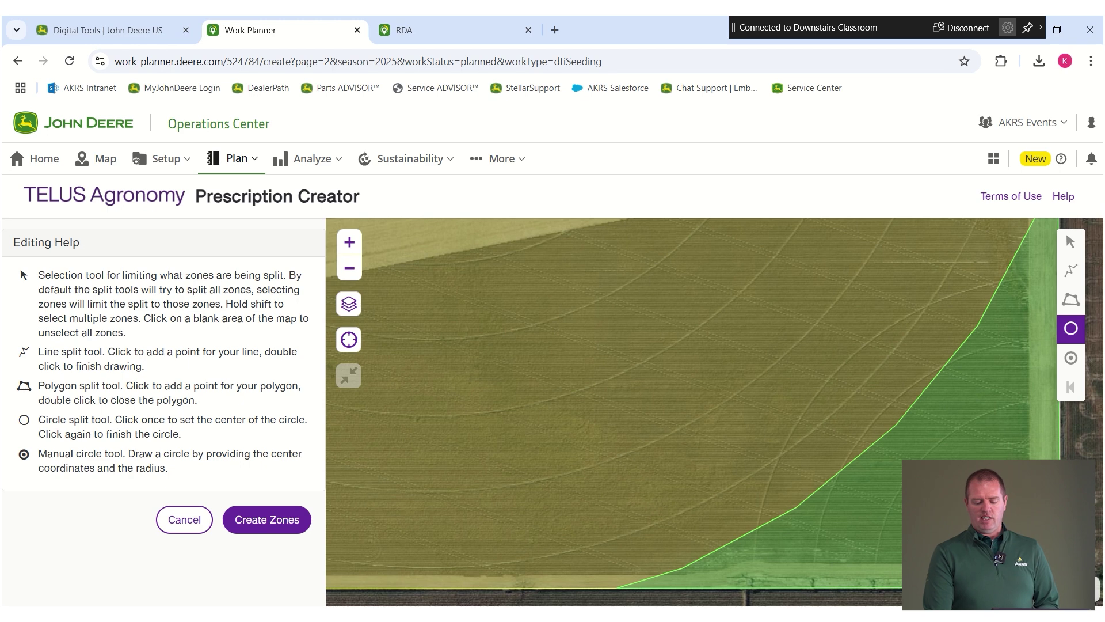
- Split the green southeast corner zone with a circle centred at its bottom-right corner
{"action": "left_click", "coordinate": [1070, 241]}
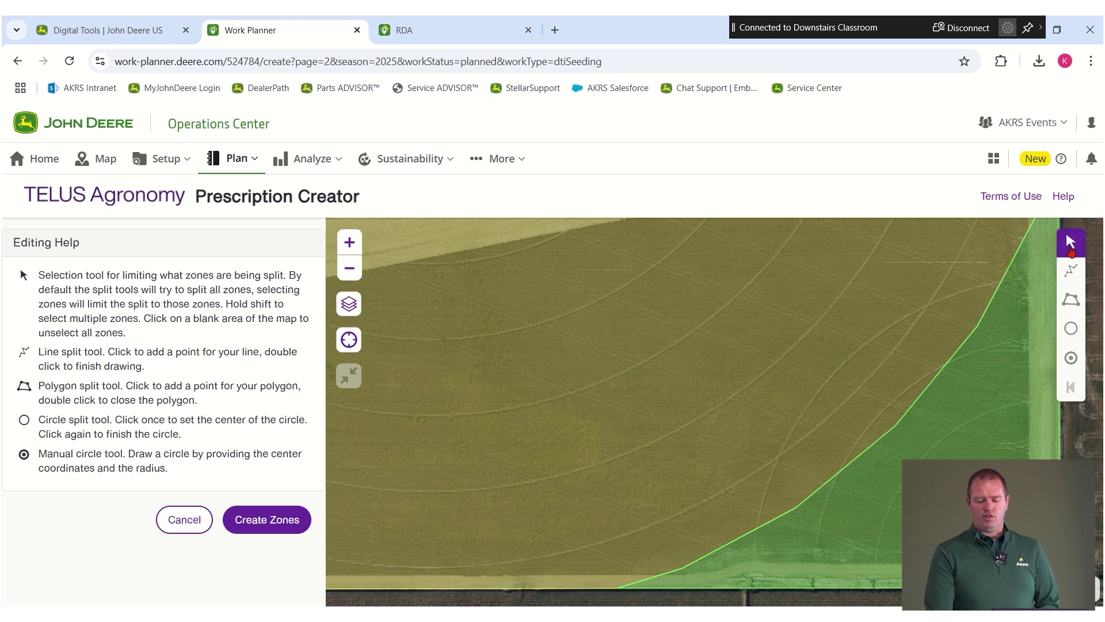
{"action": "left_click", "coordinate": [1066, 230]}
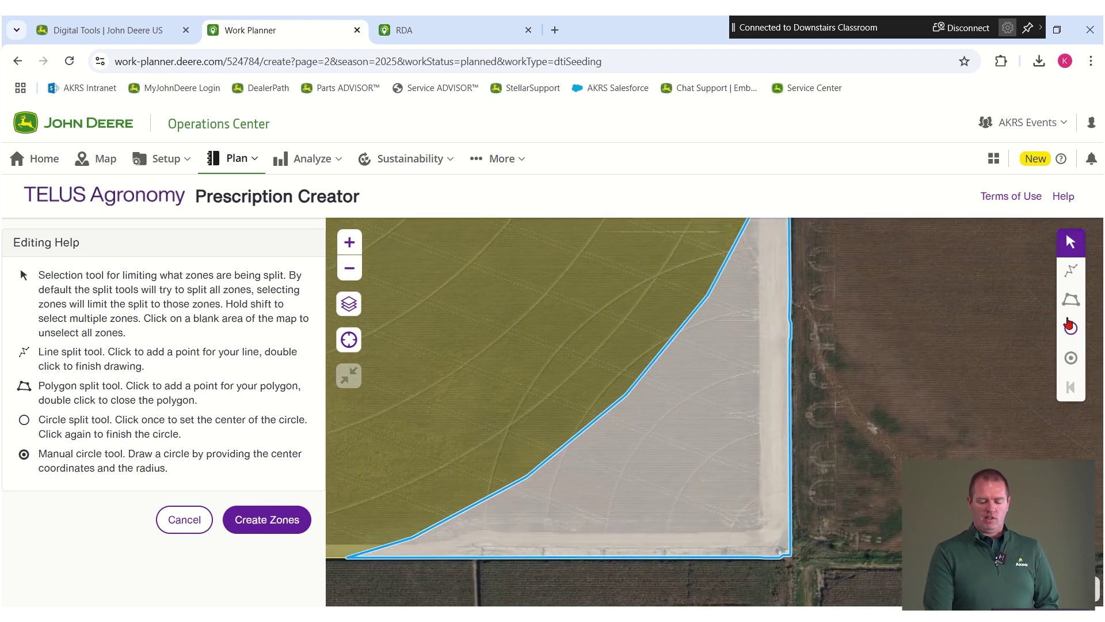
{"action": "left_click", "coordinate": [1071, 329]}
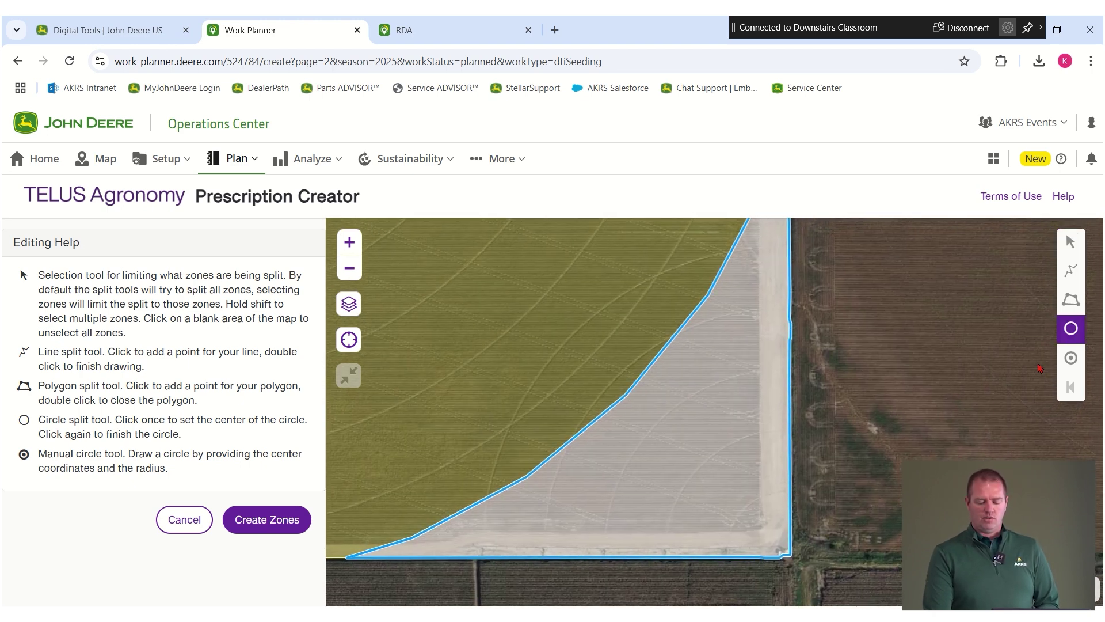
{"action": "left_click", "coordinate": [789, 558]}
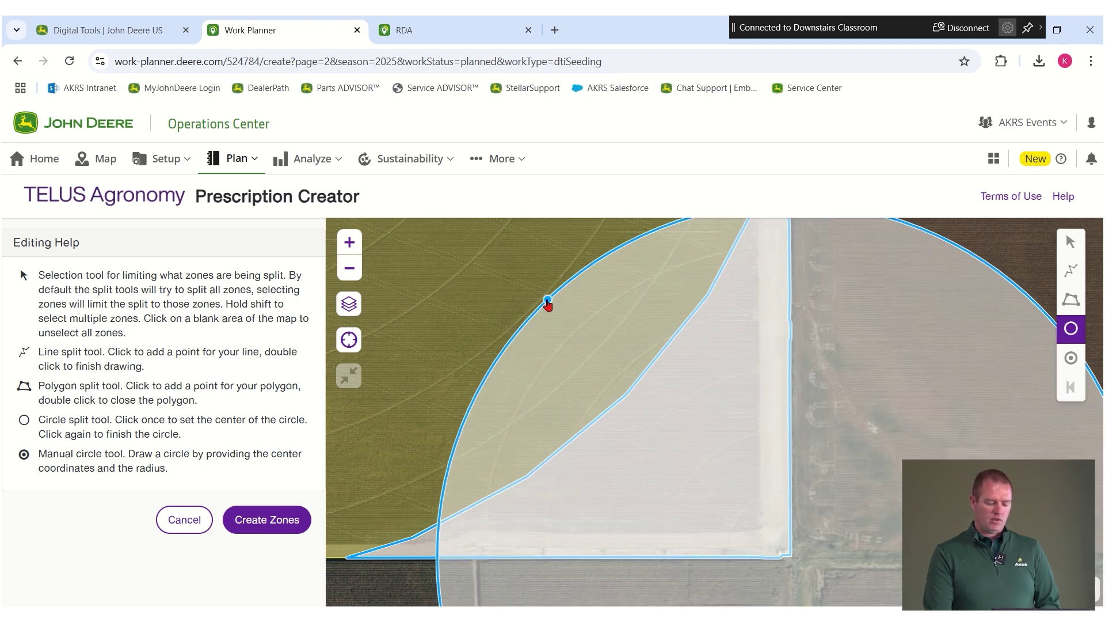
{"action": "left_click", "coordinate": [548, 305]}
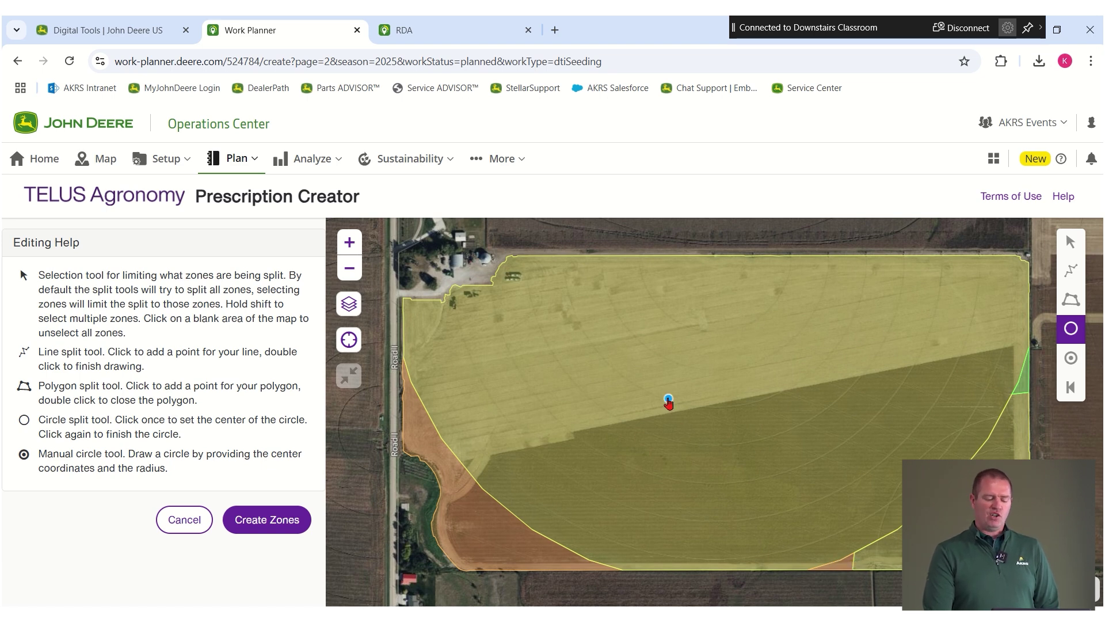
- Split the field with a 1350 ft radius circle set from exact coordinates
{"action": "left_click", "coordinate": [1070, 359]}
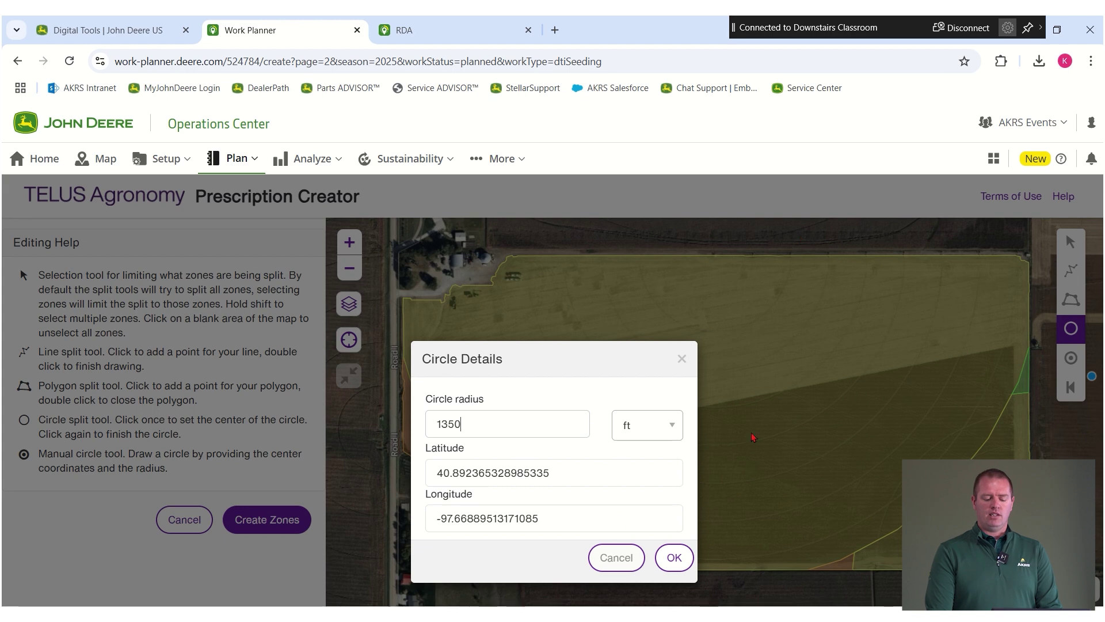
{"action": "left_click", "coordinate": [634, 562]}
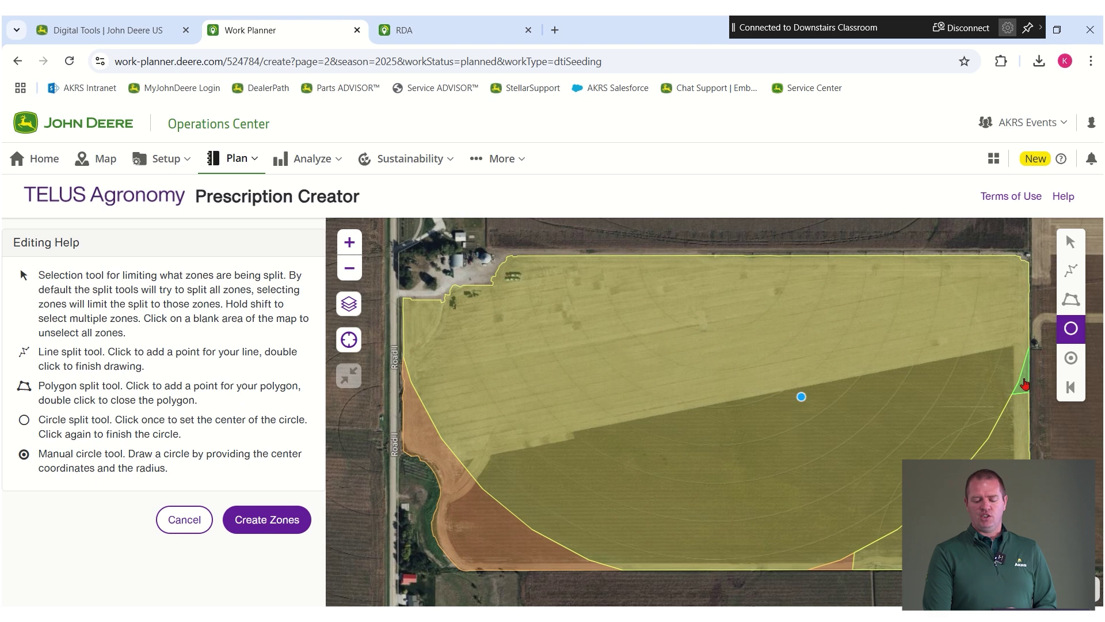
- Carve a separate zone from the large zone's northwest area with a hand-drawn polygon split
{"action": "left_click", "coordinate": [1071, 242]}
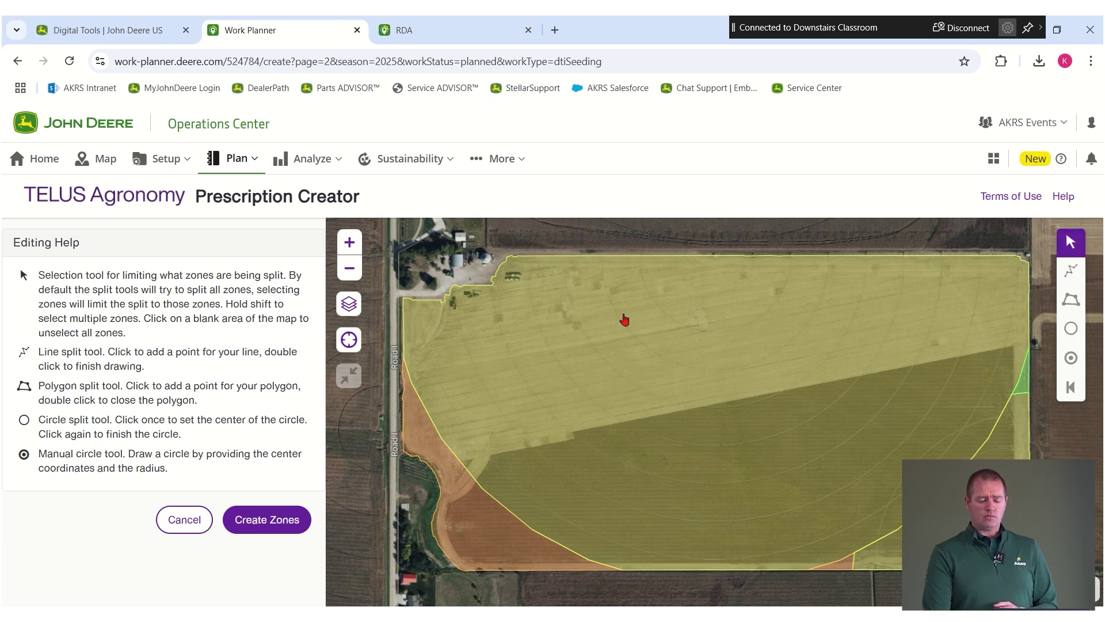
{"action": "left_click", "coordinate": [671, 320]}
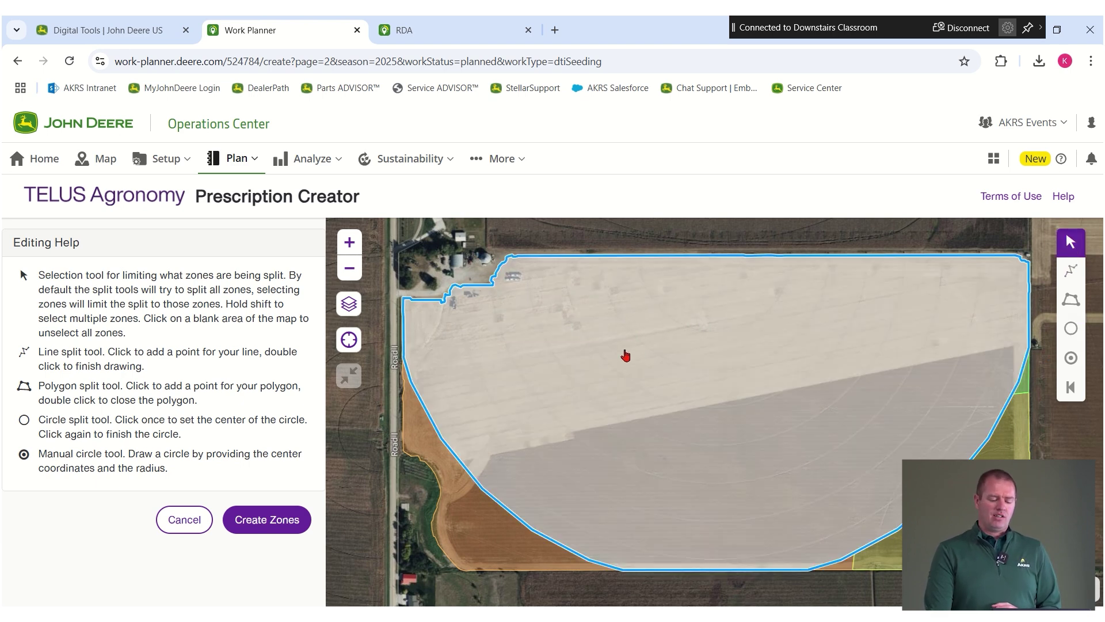
{"action": "left_click", "coordinate": [1072, 300]}
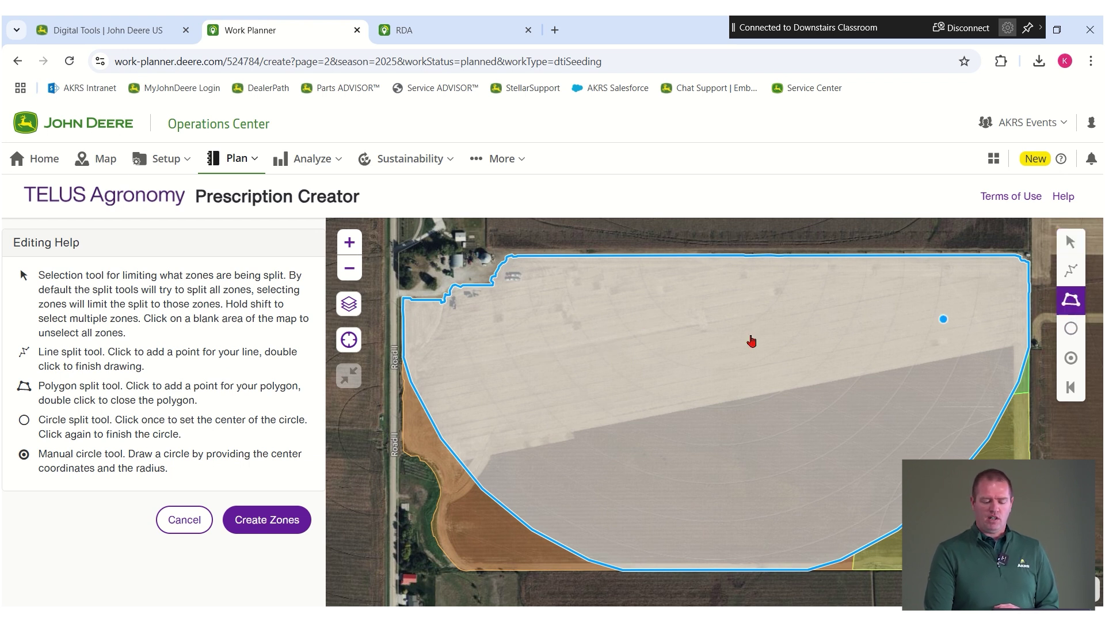
{"action": "left_click", "coordinate": [633, 266]}
{"action": "left_click", "coordinate": [609, 307]}
{"action": "left_click", "coordinate": [551, 331]}
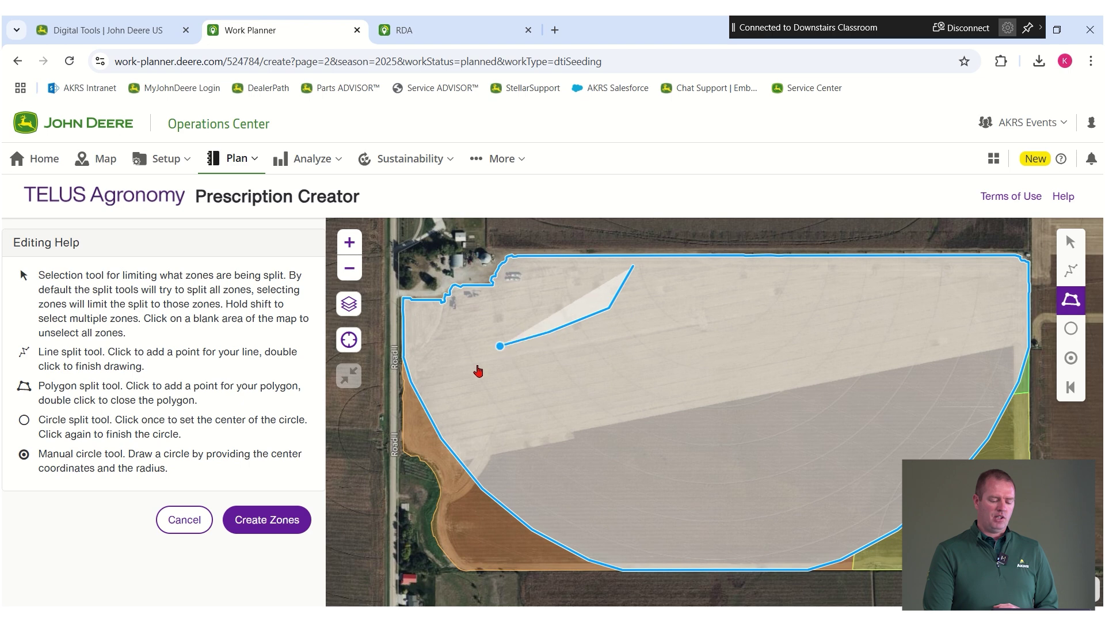
{"action": "left_click", "coordinate": [440, 327]}
{"action": "left_click", "coordinate": [483, 290]}
{"action": "left_click", "coordinate": [527, 280]}
{"action": "left_click", "coordinate": [536, 263]}
{"action": "double_click", "coordinate": [633, 266]}
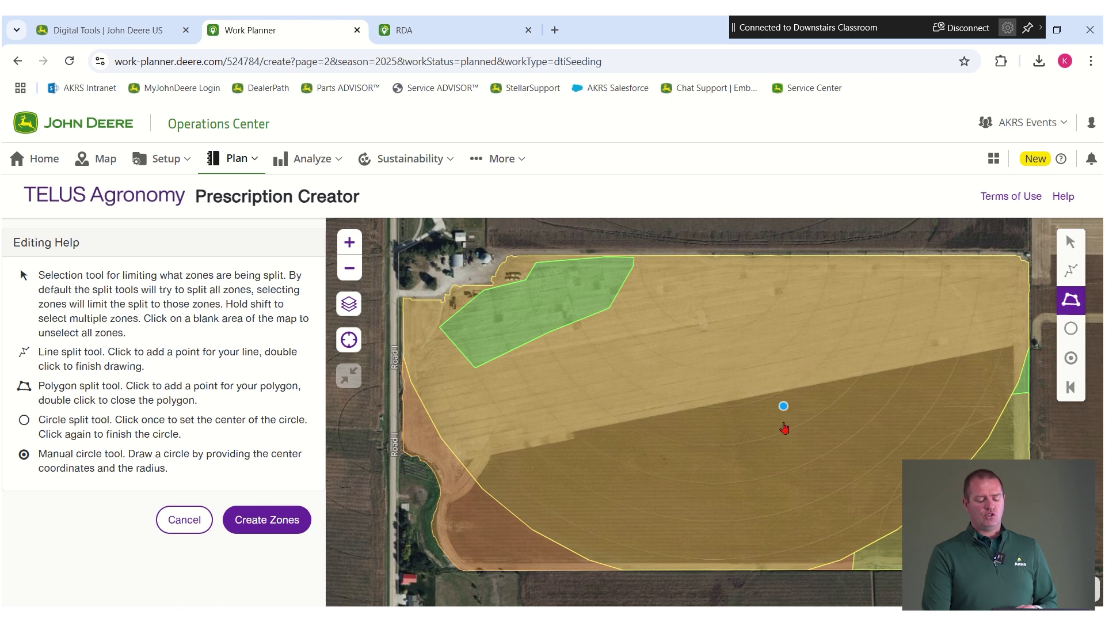
- Create the zones, then merge zones 1, 2 and 4 into one 4.749 ac zone
{"action": "left_click", "coordinate": [257, 533]}
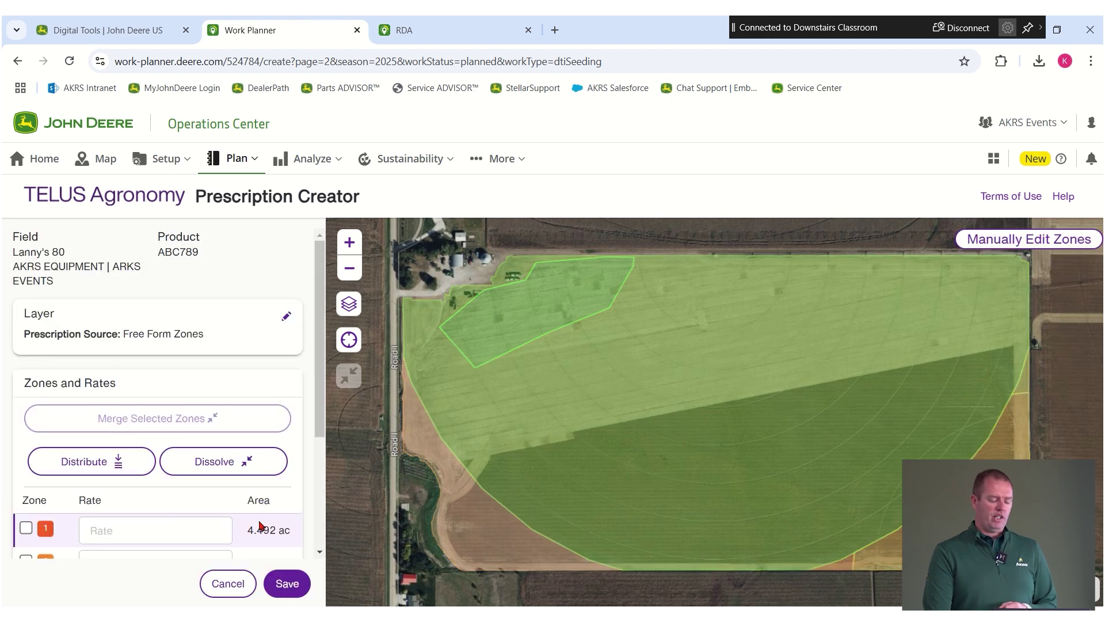
{"action": "scroll", "coordinate": [270, 368], "scroll_direction": "down", "scroll_amount": 3}
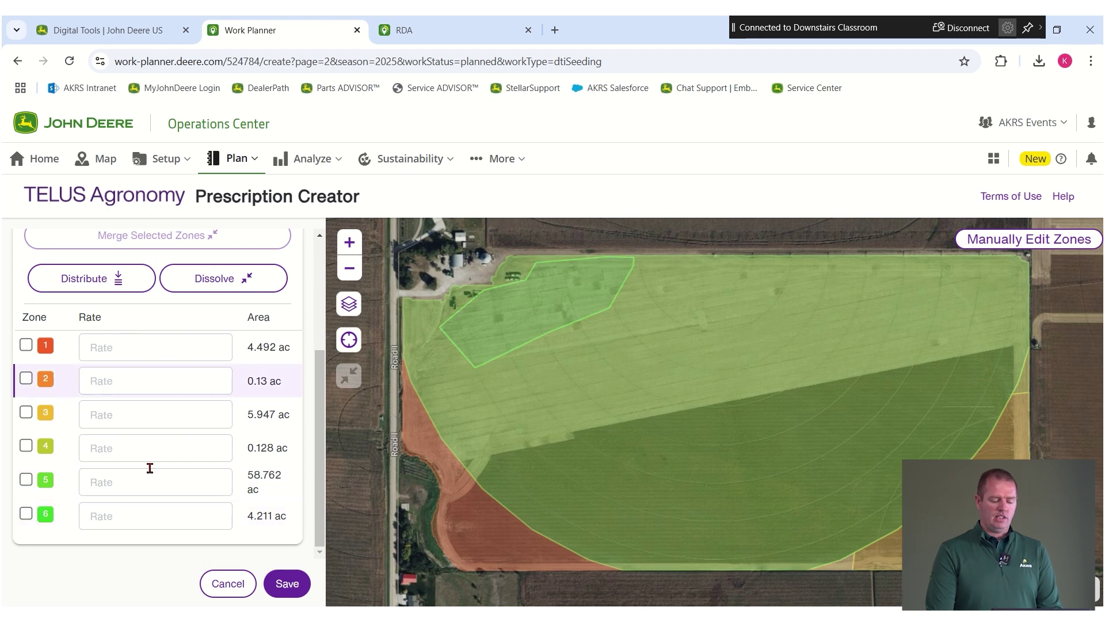
{"action": "left_click", "coordinate": [454, 533]}
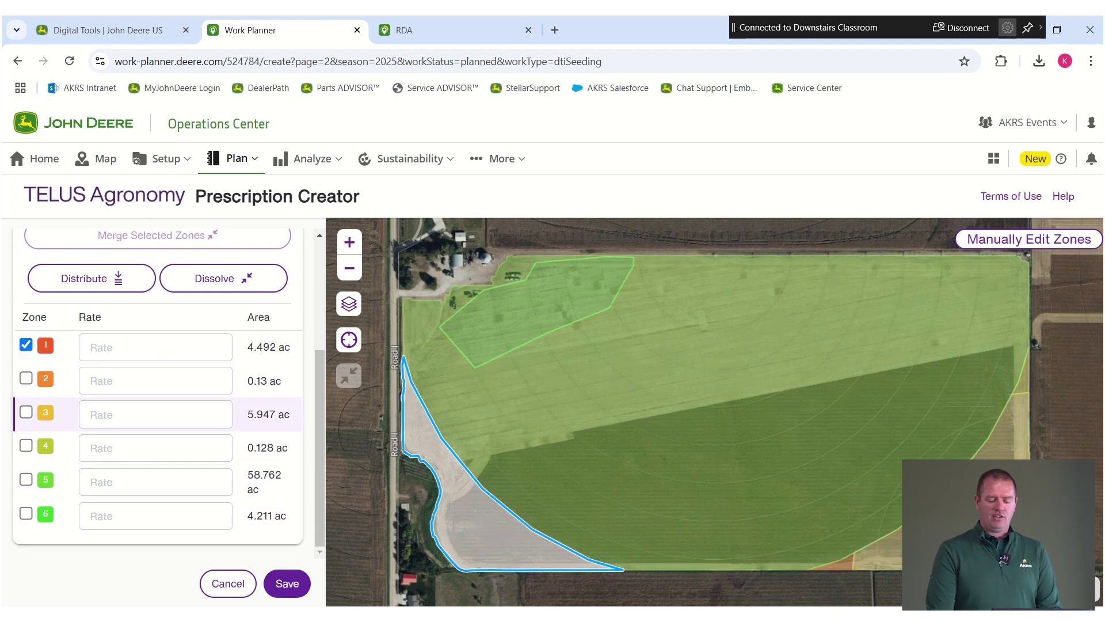
{"action": "left_click", "coordinate": [841, 575]}
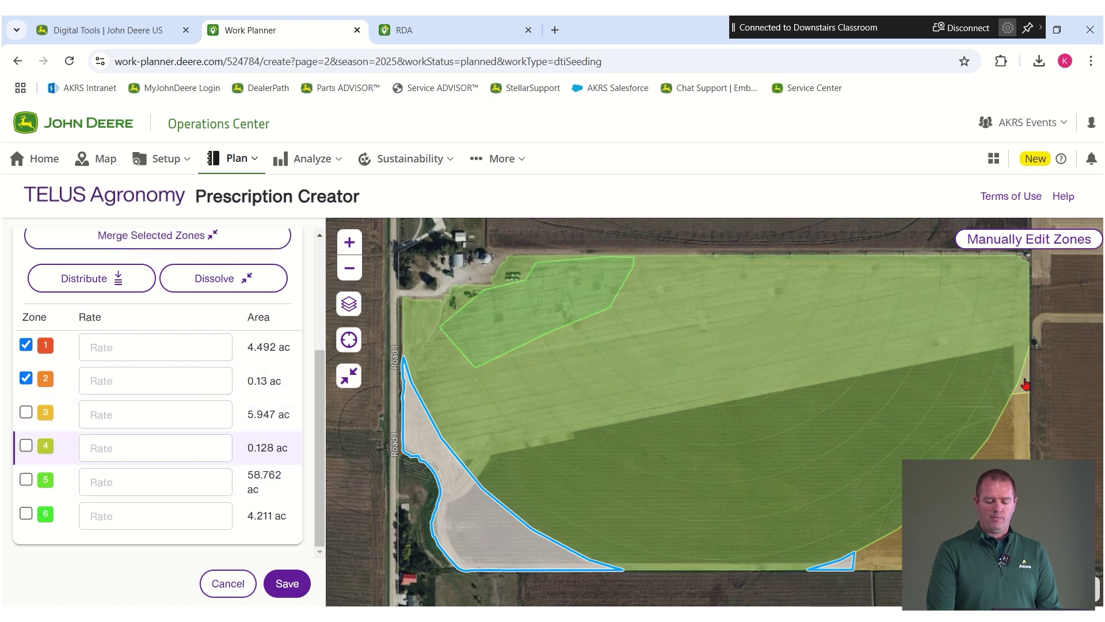
{"action": "left_click", "coordinate": [26, 446]}
{"action": "left_click", "coordinate": [26, 346]}
{"action": "left_click", "coordinate": [26, 347]}
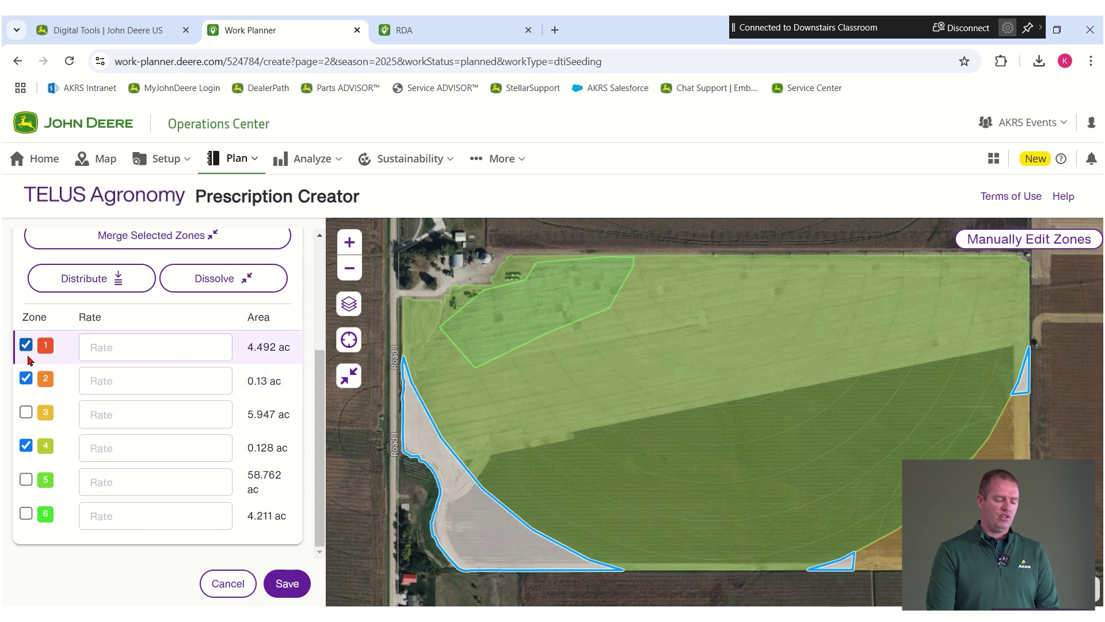
{"action": "left_click", "coordinate": [350, 378]}
{"action": "left_click", "coordinate": [667, 441]}
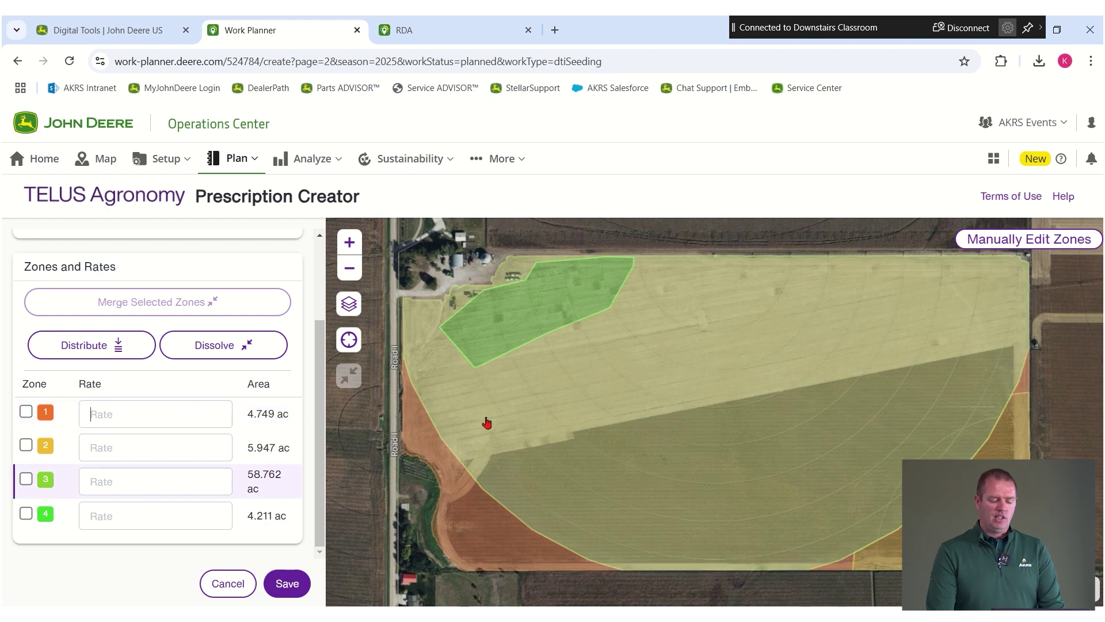
- Enter rates 24000, 32000, 32000, 33500 and 80000 per bag (29.072 bags), then save
{"action": "type", "text": "24000"}
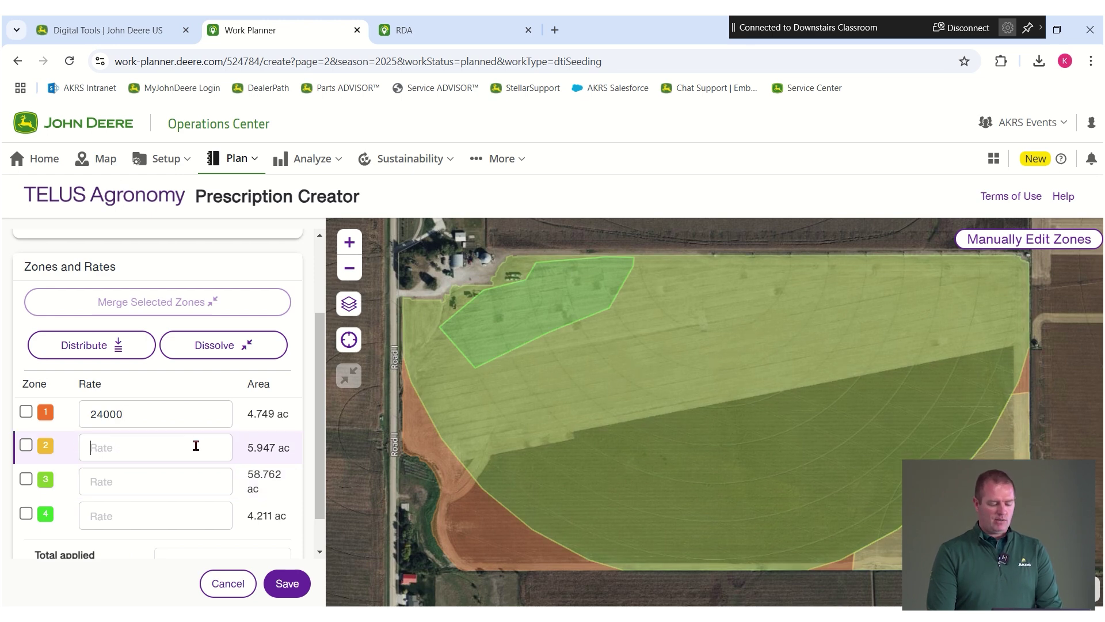
{"action": "key", "text": "Tab"}
{"action": "type", "text": "3"}
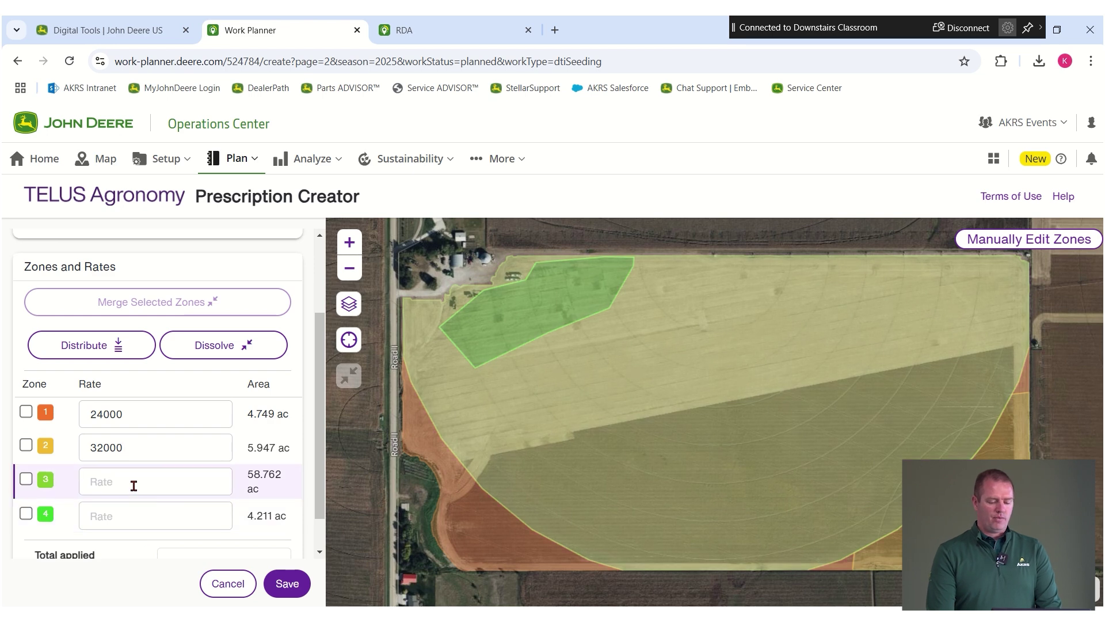
{"action": "type", "text": "32000"}
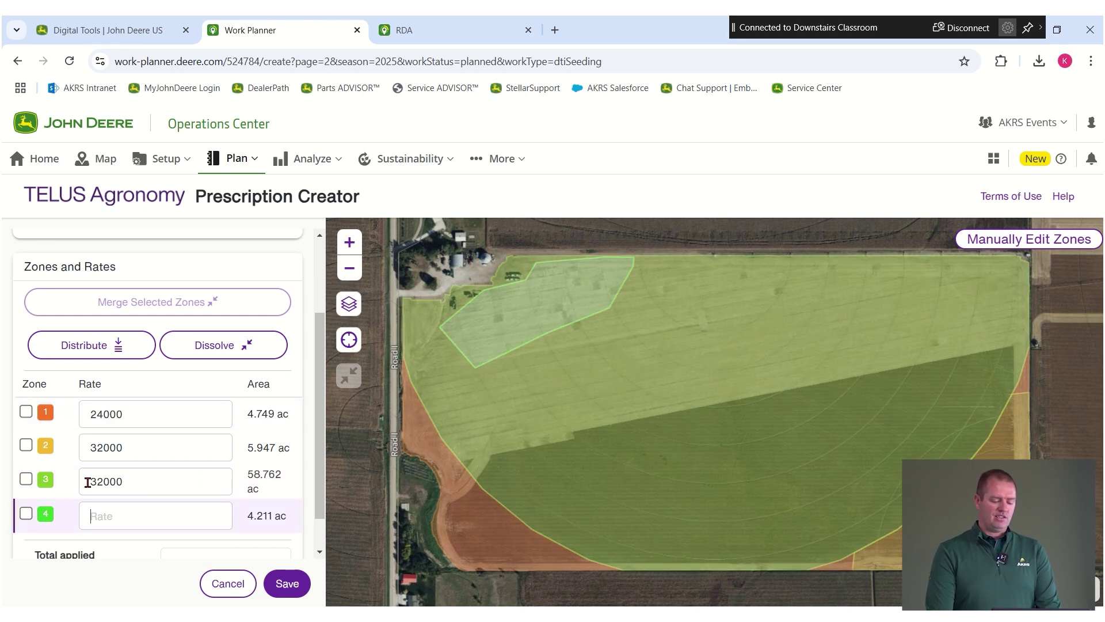
{"action": "type", "text": "33500"}
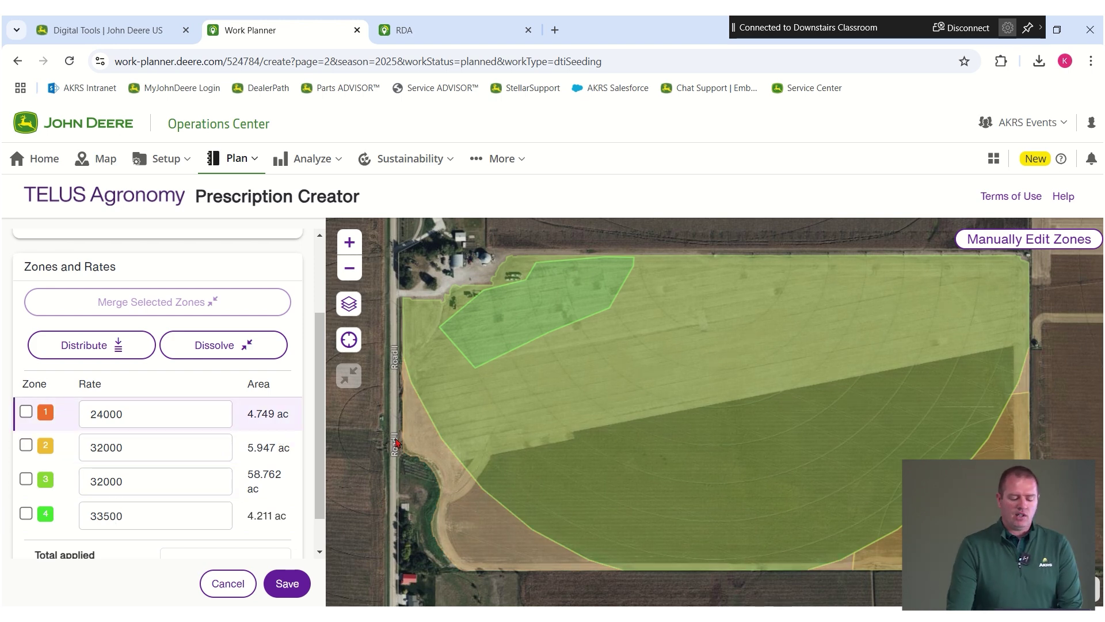
{"action": "scroll", "coordinate": [165, 403], "scroll_direction": "down", "scroll_amount": 1}
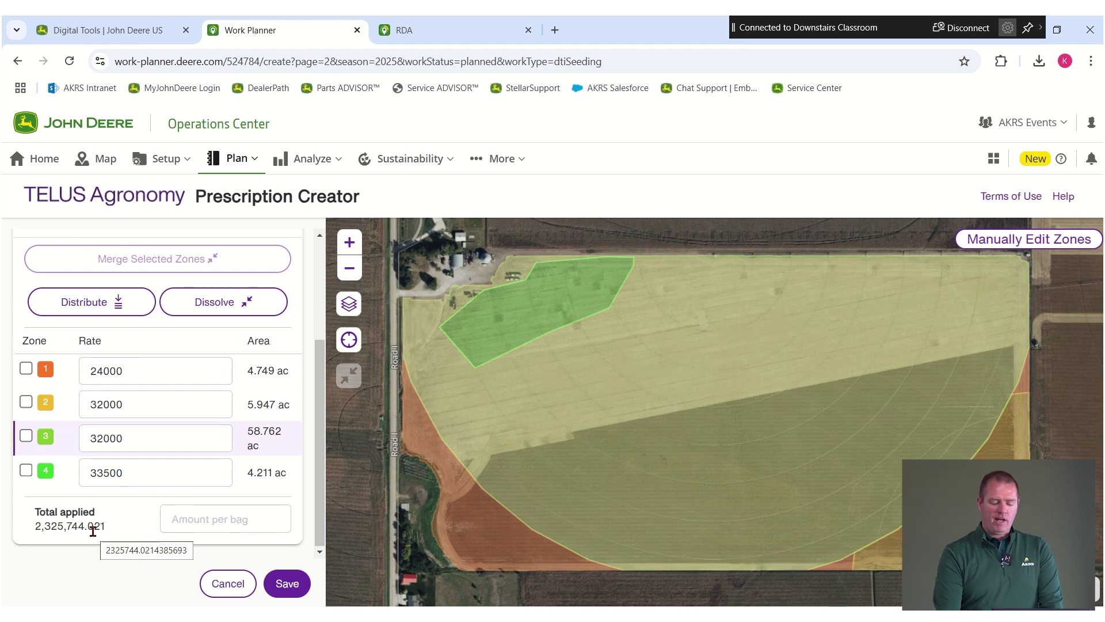
{"action": "type", "text": "80000"}
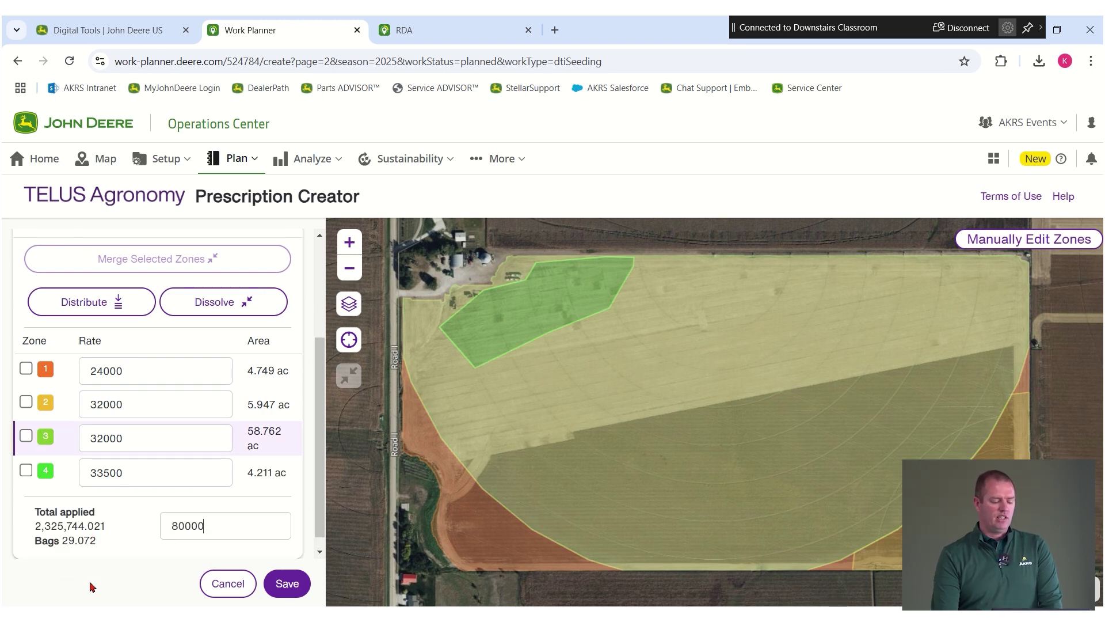
{"action": "type", "text": "1"}
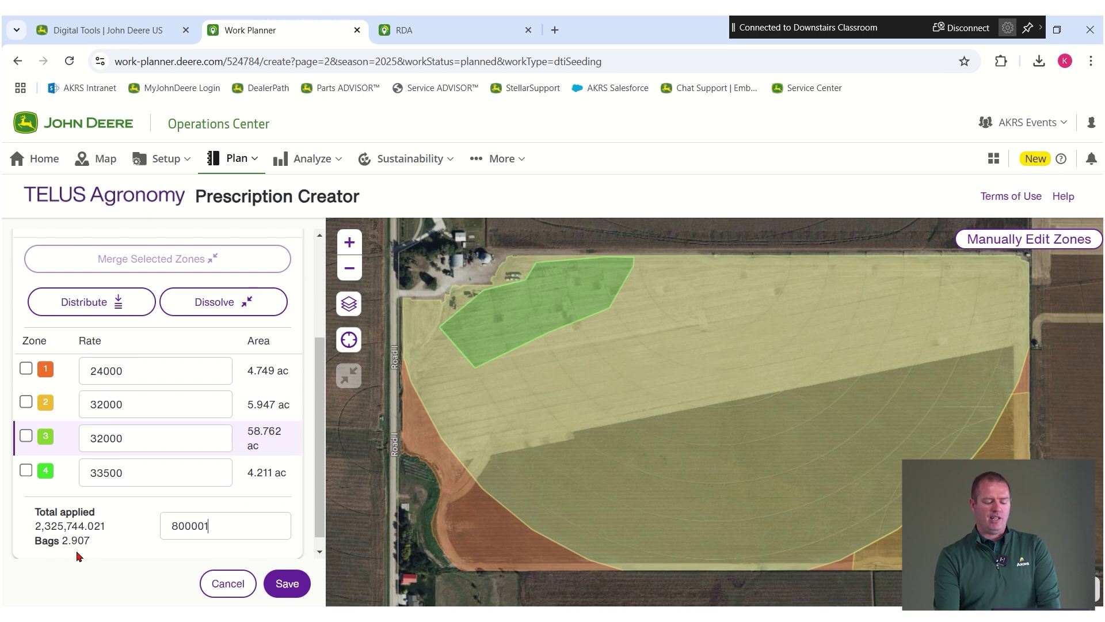
{"action": "key", "text": "BackSpace"}
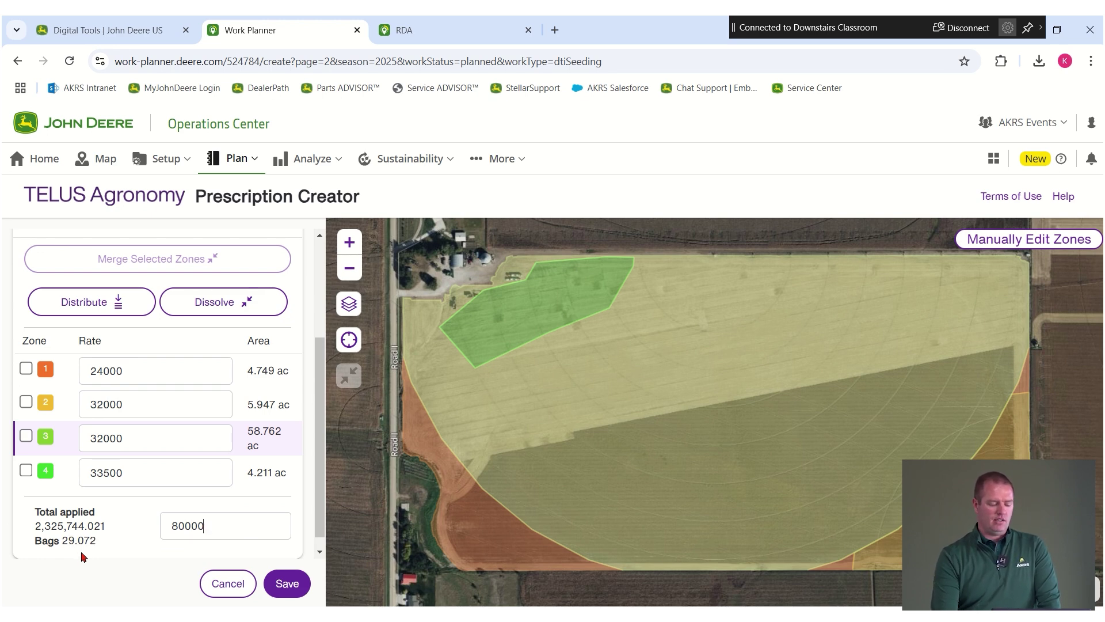
{"action": "left_click", "coordinate": [294, 586]}
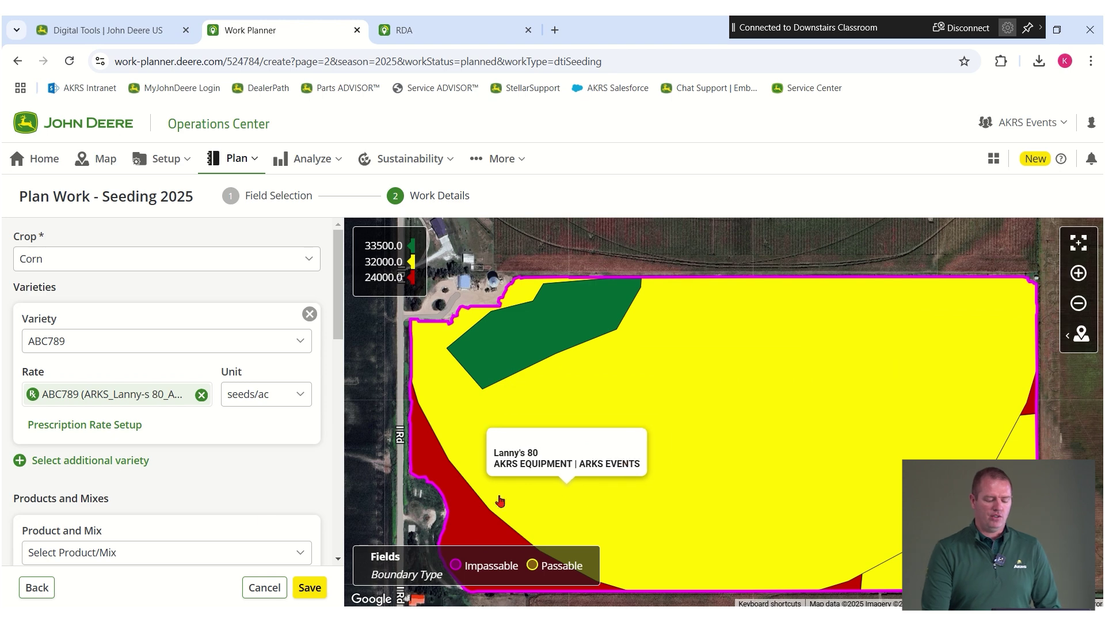
- In Prescription Rate Setup, keep machine setting for out-of-zone rate and accept the ABC789 rates
{"action": "scroll", "coordinate": [190, 481], "scroll_direction": "down", "scroll_amount": 1}
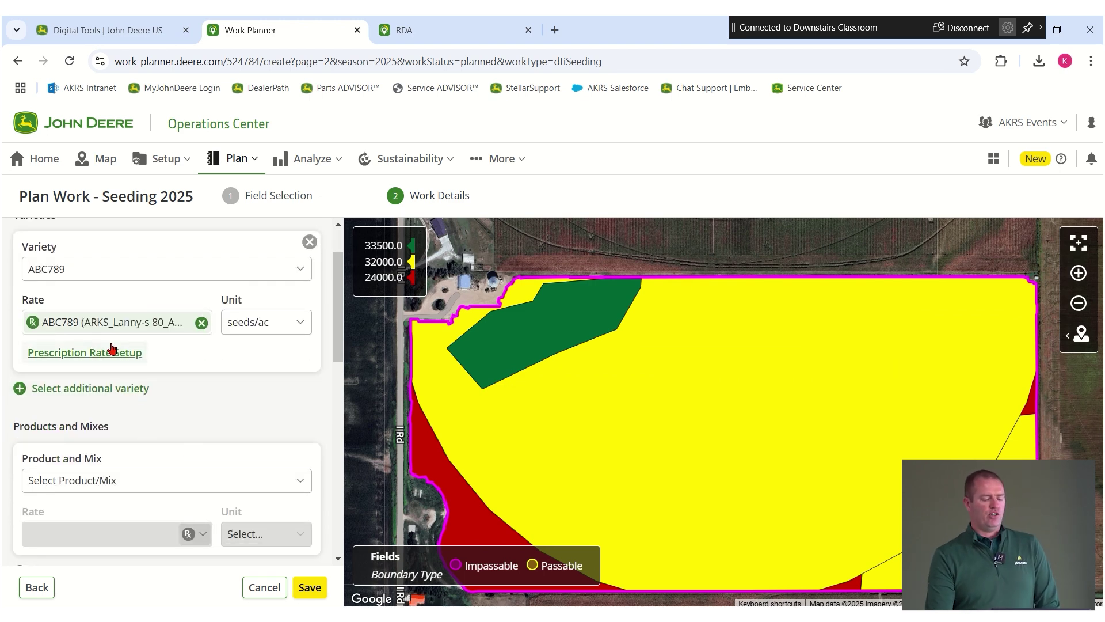
{"action": "left_click", "coordinate": [113, 353]}
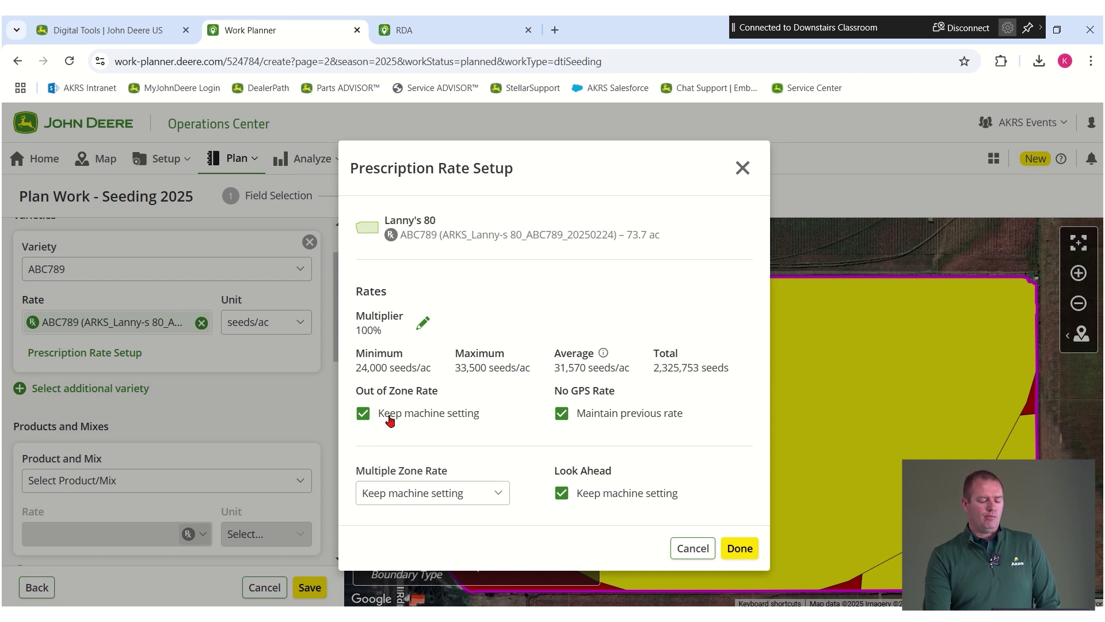
{"action": "left_click", "coordinate": [358, 414]}
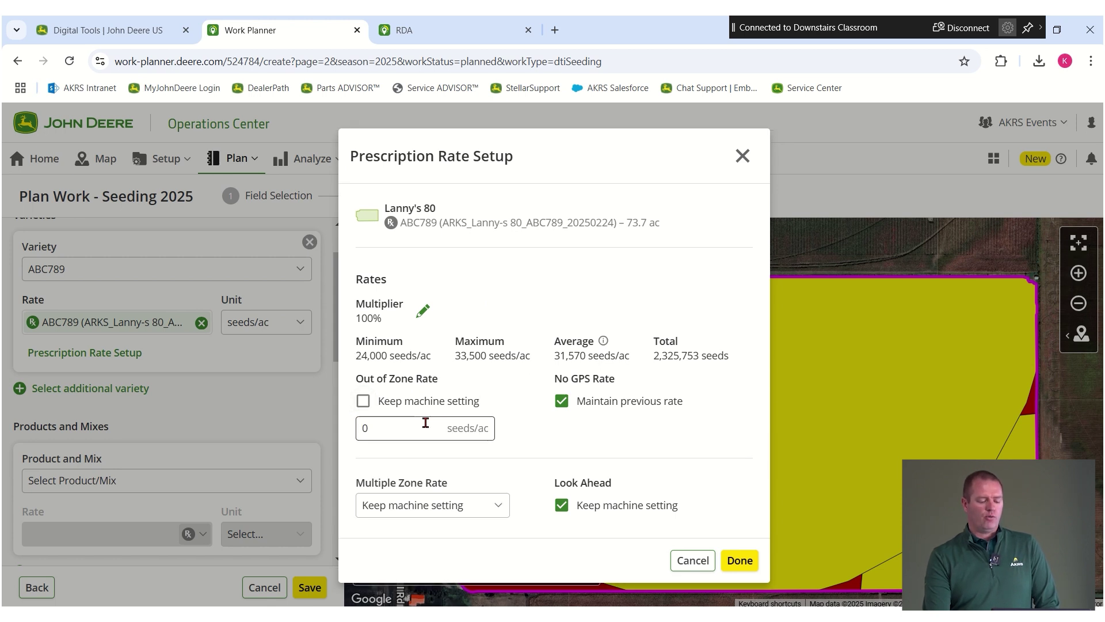
{"action": "left_click", "coordinate": [367, 400]}
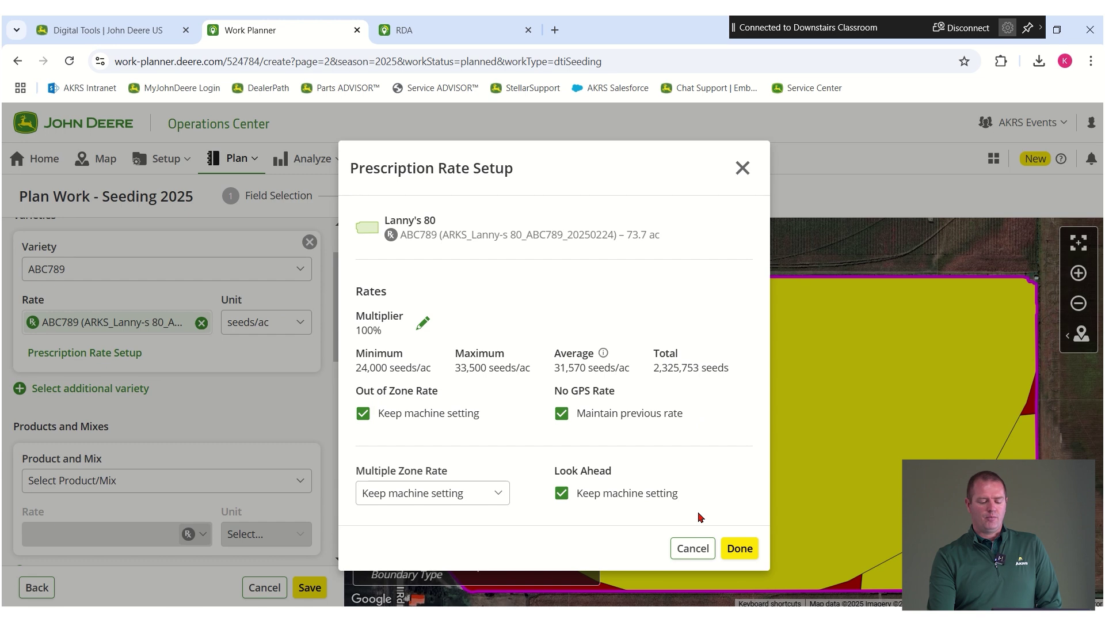
{"action": "left_click", "coordinate": [742, 550]}
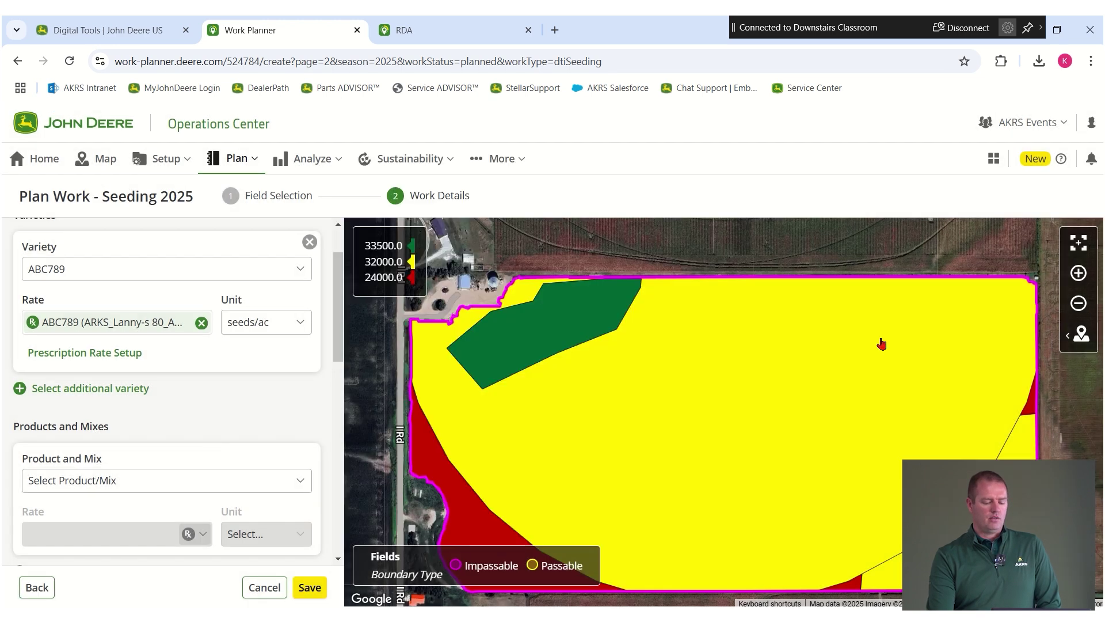
- Add 28-0-0 UAN from the Fertilizers category as a product in the plan
{"action": "scroll", "coordinate": [238, 431], "scroll_direction": "down", "scroll_amount": 1}
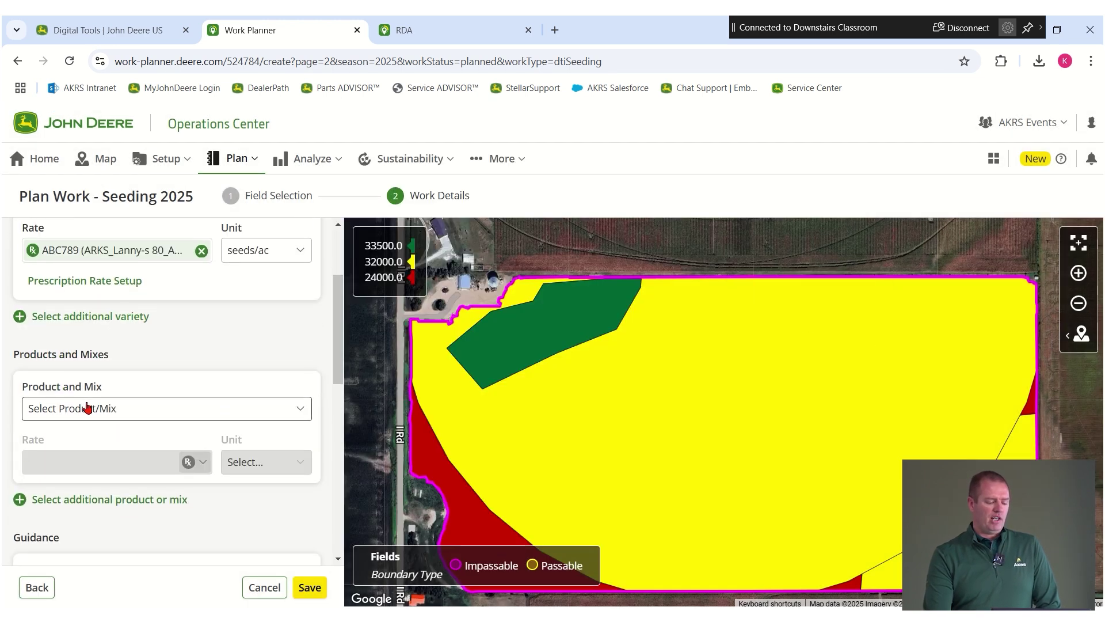
{"action": "left_click", "coordinate": [100, 411]}
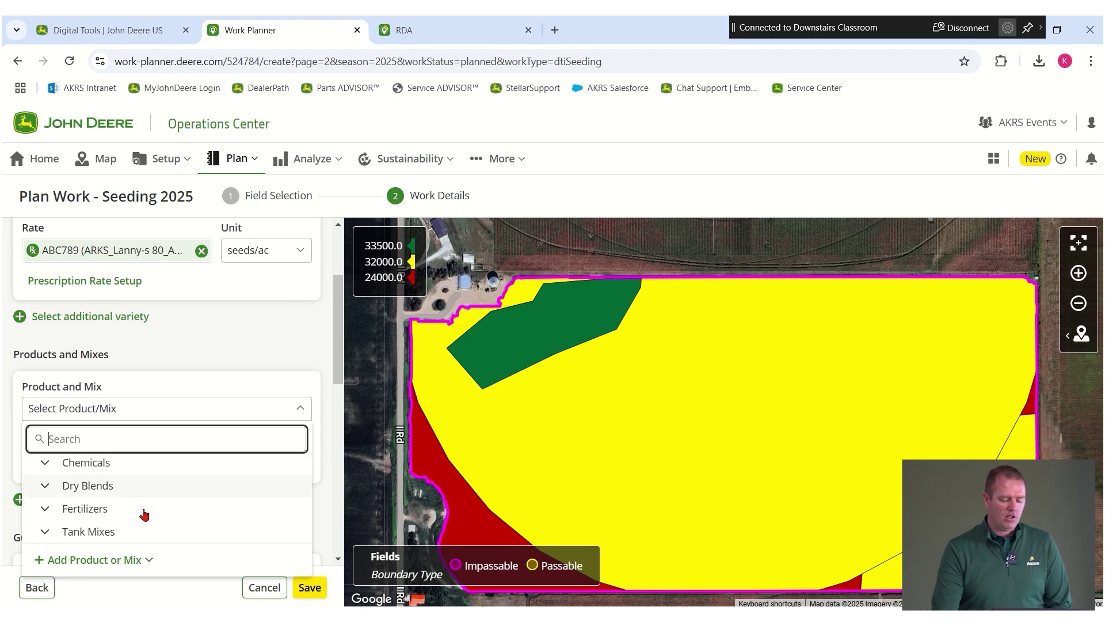
{"action": "left_click", "coordinate": [113, 509]}
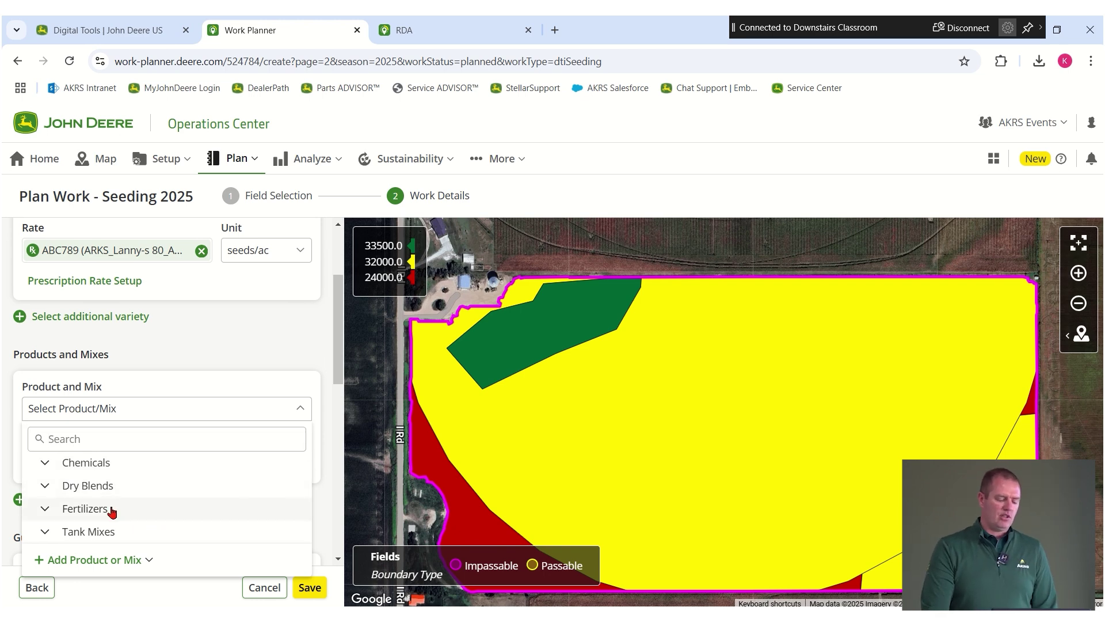
{"action": "left_click", "coordinate": [134, 533]}
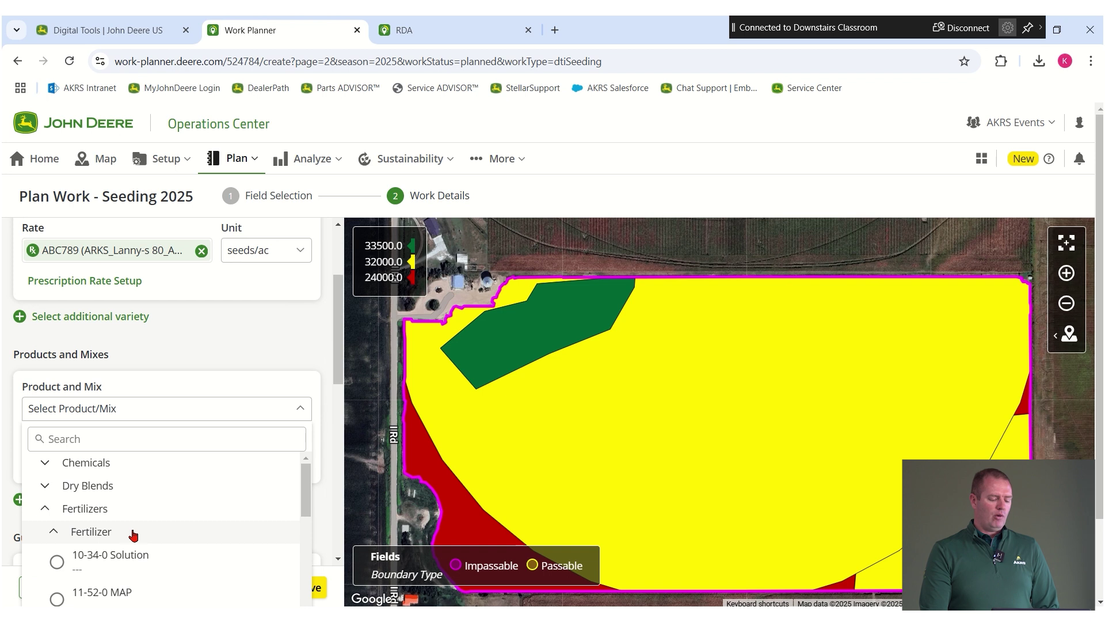
{"action": "scroll", "coordinate": [180, 530], "scroll_direction": "down", "scroll_amount": 1}
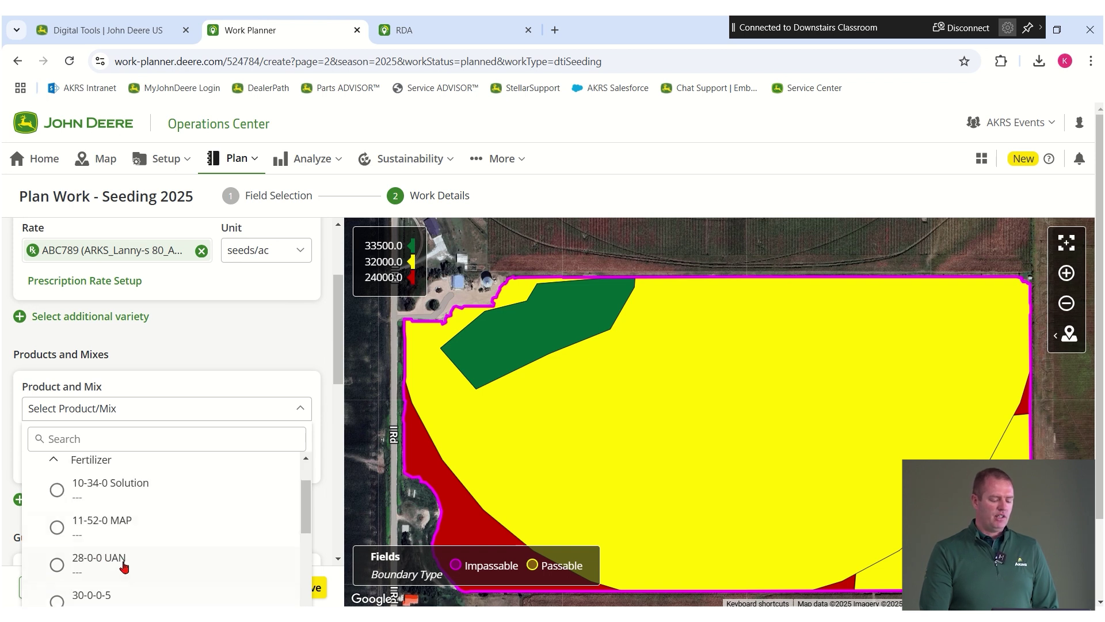
{"action": "left_click", "coordinate": [148, 565]}
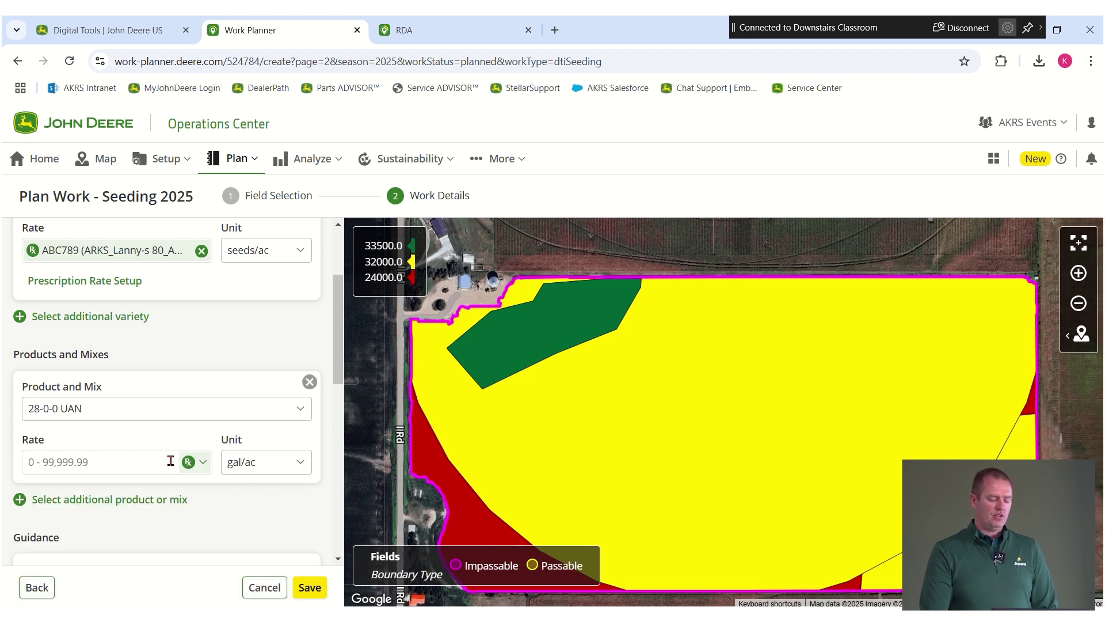
- Start a new rate prescription for the UAN from the Lanny's 80 prescription options
{"action": "left_click", "coordinate": [199, 465]}
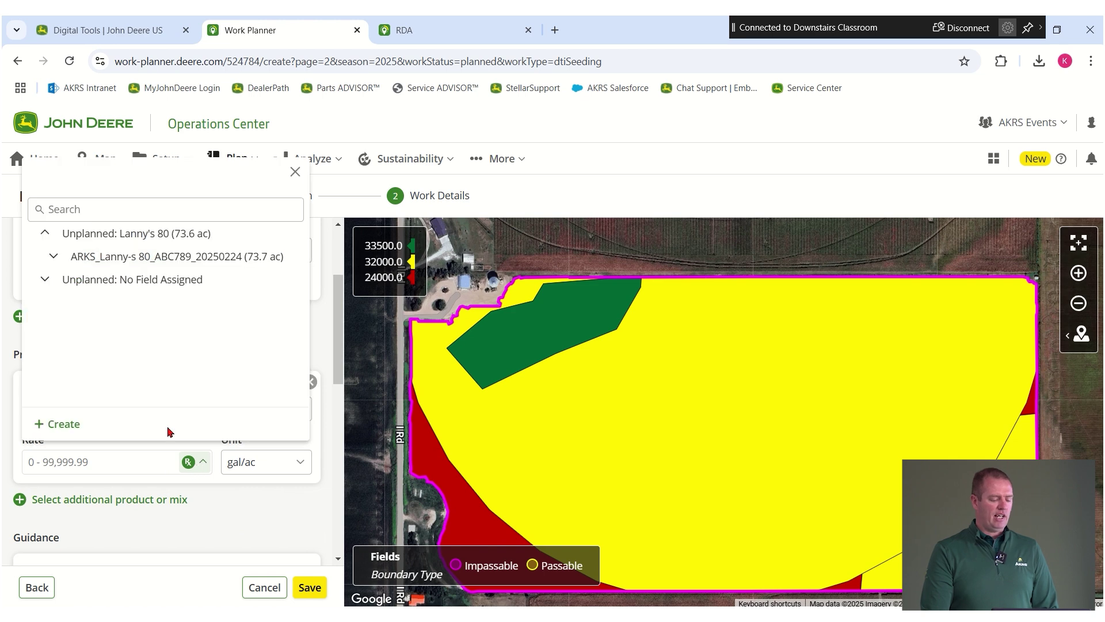
{"action": "left_click", "coordinate": [180, 259]}
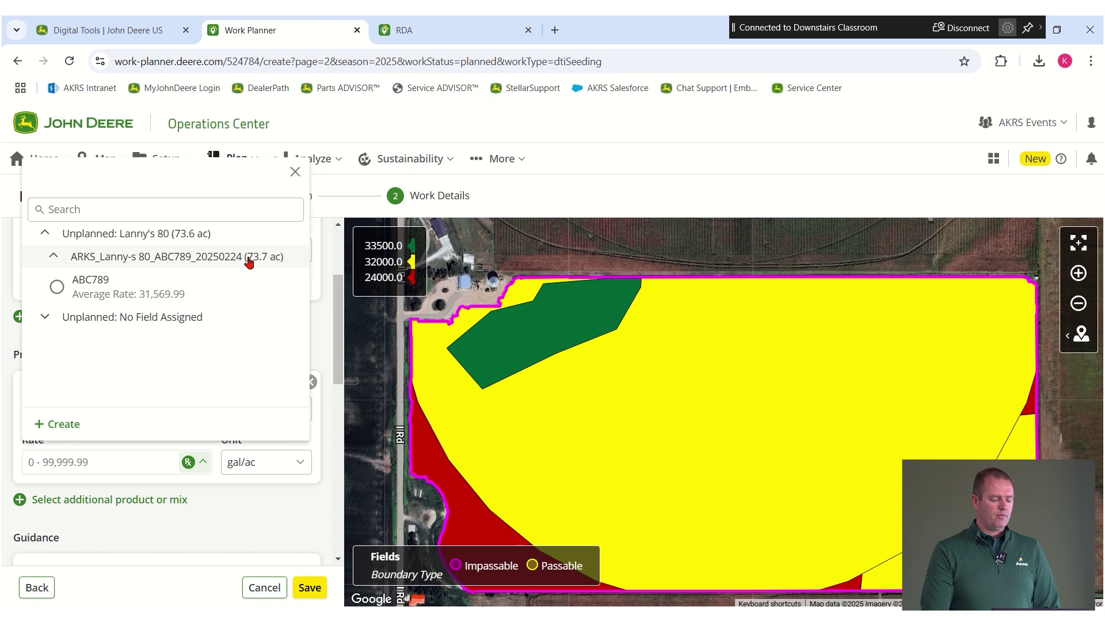
{"action": "left_click", "coordinate": [55, 424]}
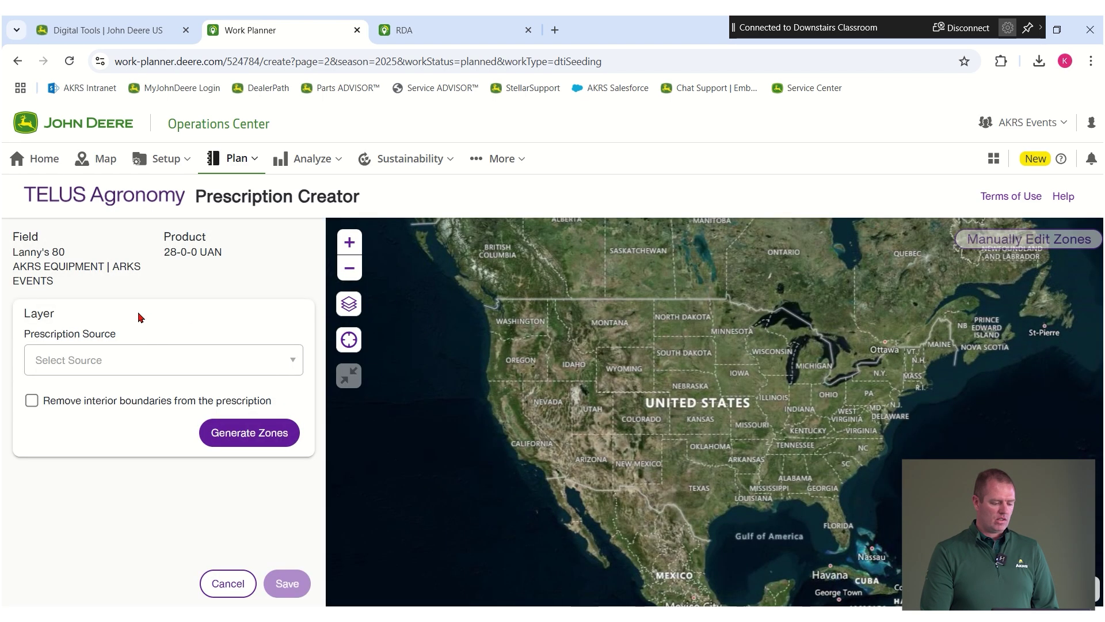
- Generate UAN rate zones from the existing ARKS_Lanny-s 80_ABC789_20250224 prescription
{"action": "left_click", "coordinate": [143, 363]}
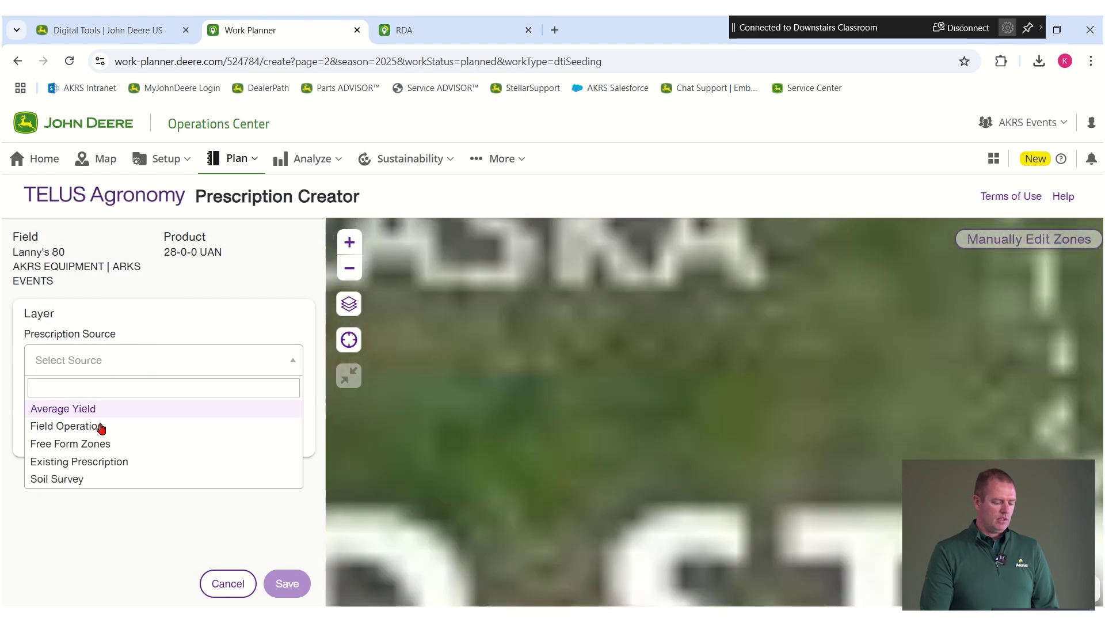
{"action": "left_click", "coordinate": [96, 468]}
{"action": "left_click", "coordinate": [167, 426]}
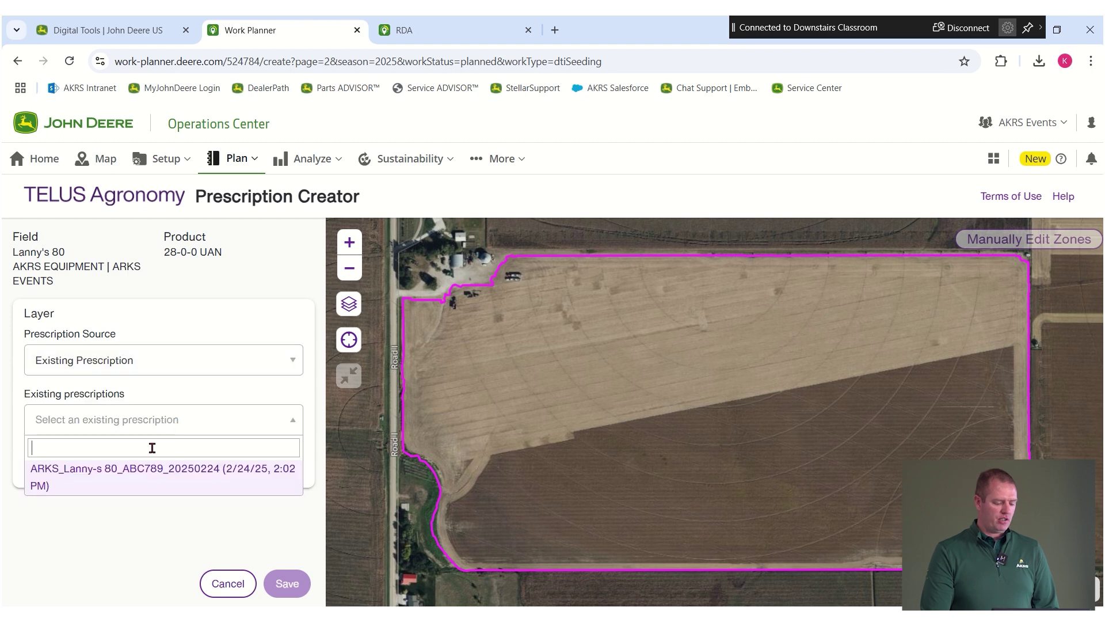
{"action": "left_click", "coordinate": [139, 481]}
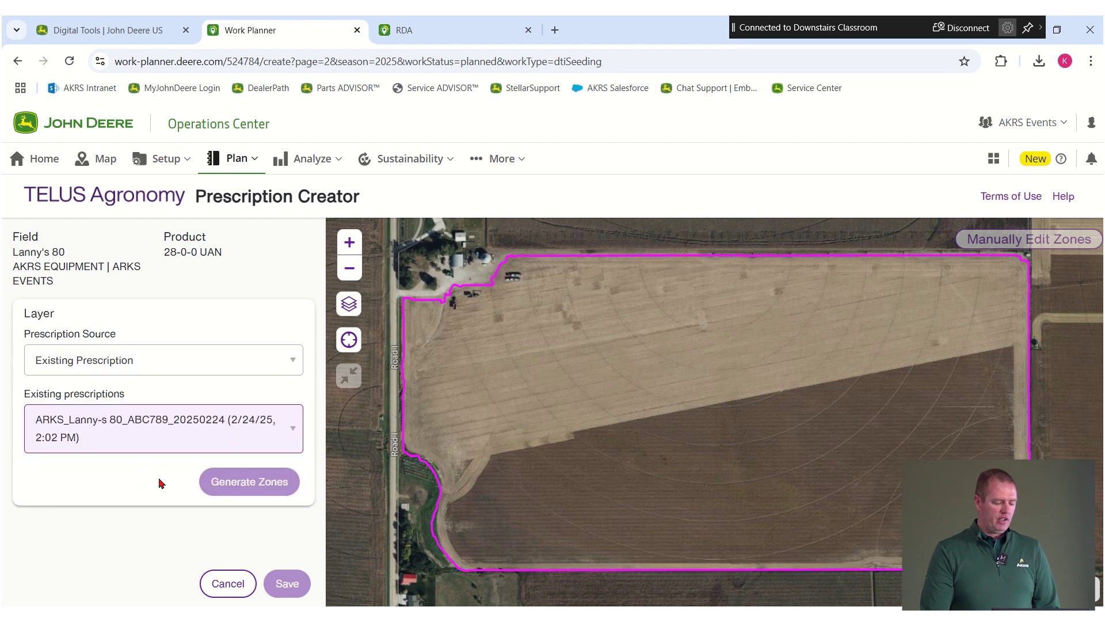
{"action": "left_click", "coordinate": [258, 483]}
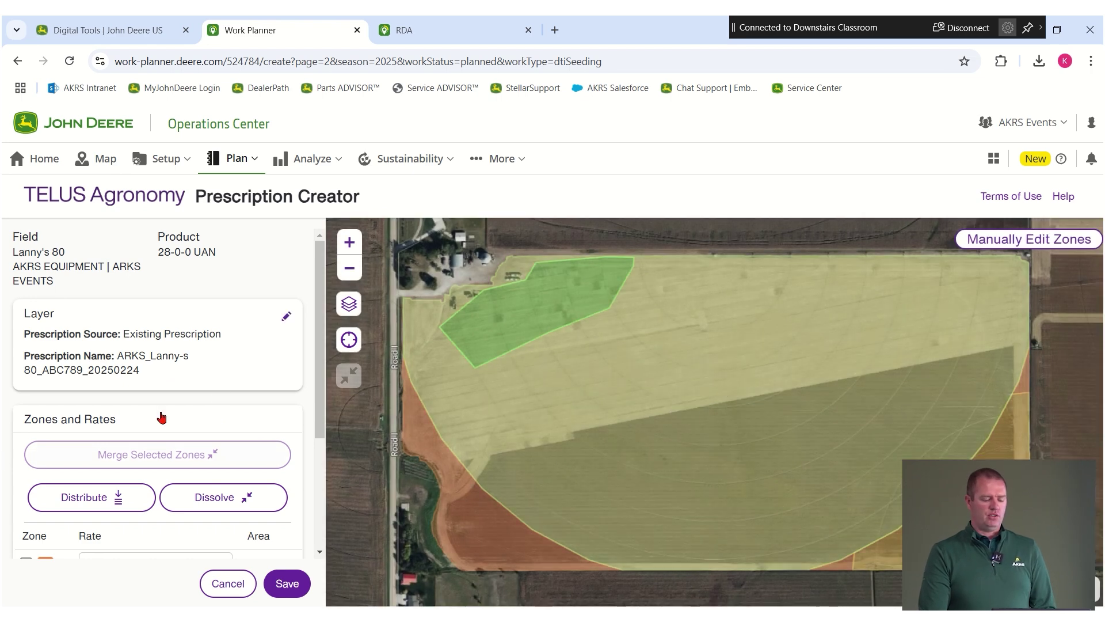
- Change the four UAN zone rates to 18, 24, 24 and 26 gal/ac
{"action": "scroll", "coordinate": [162, 418], "scroll_direction": "down", "scroll_amount": 3}
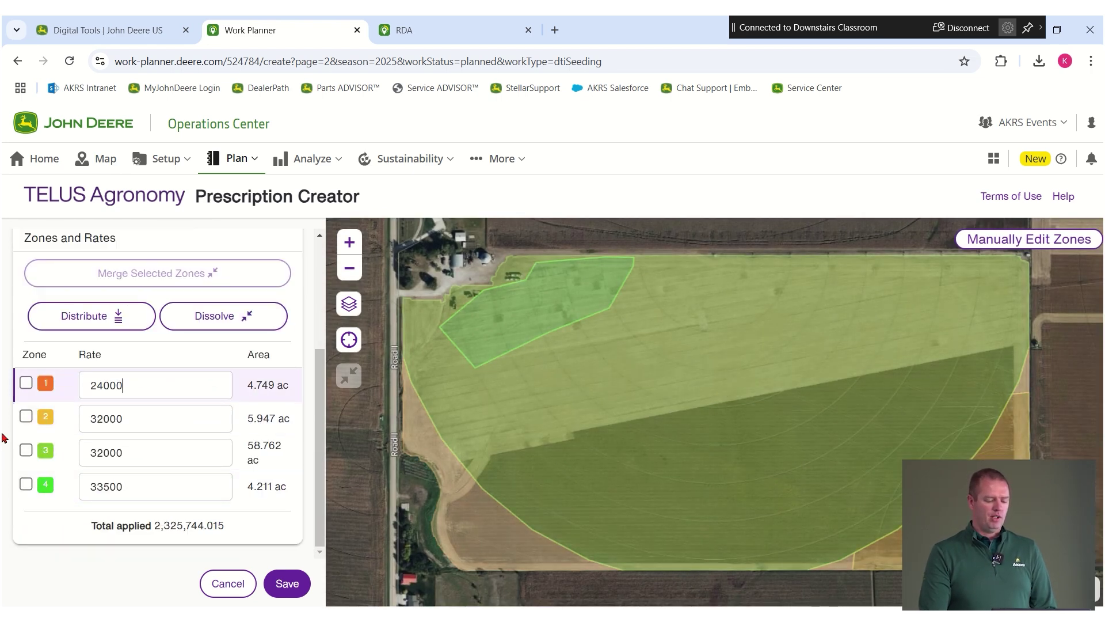
{"action": "left_click_drag", "start_coordinate": [124, 385], "coordinate": [5, 441]}
{"action": "key", "text": "BackSpace"}
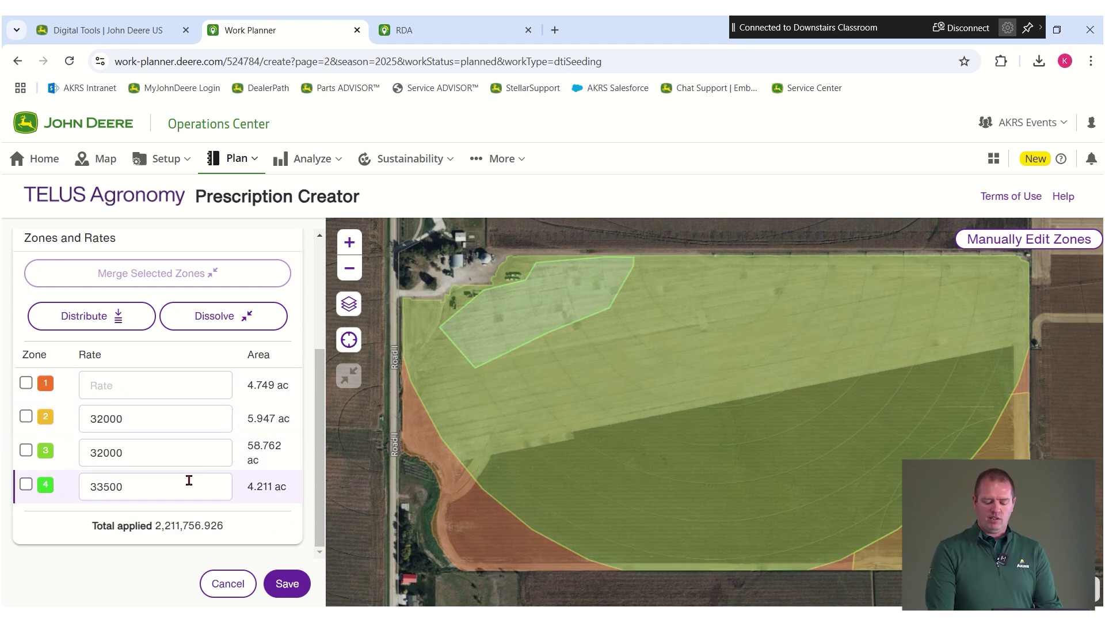
{"action": "type", "text": "18000"}
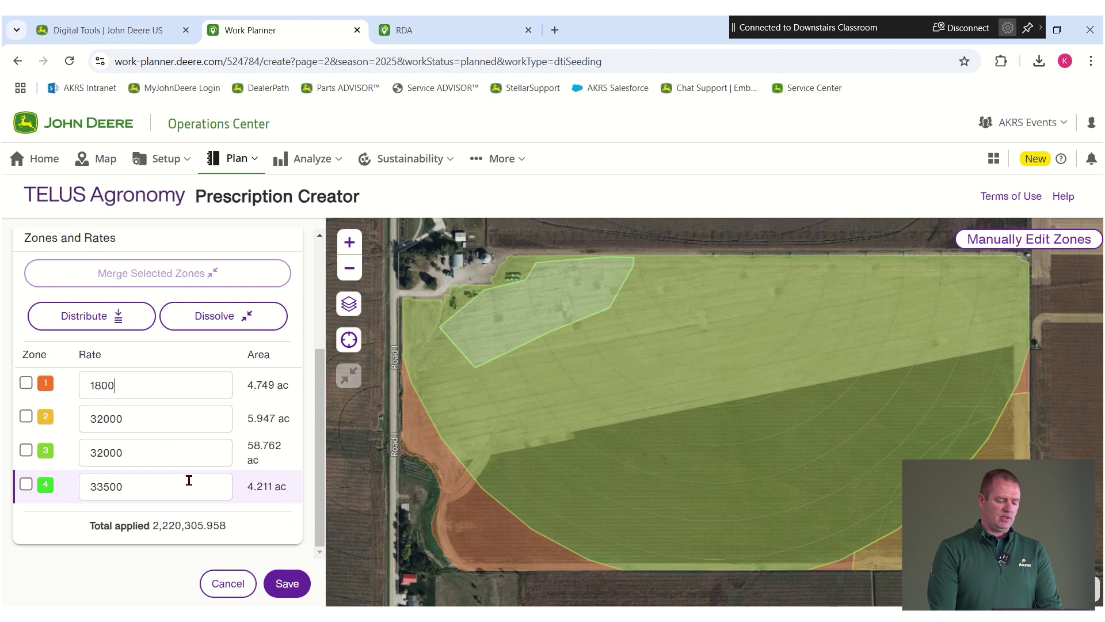
{"action": "key", "text": "BackSpace"}
{"action": "key", "text": "BackSpace"}
{"action": "key", "text": "BackSpace"}
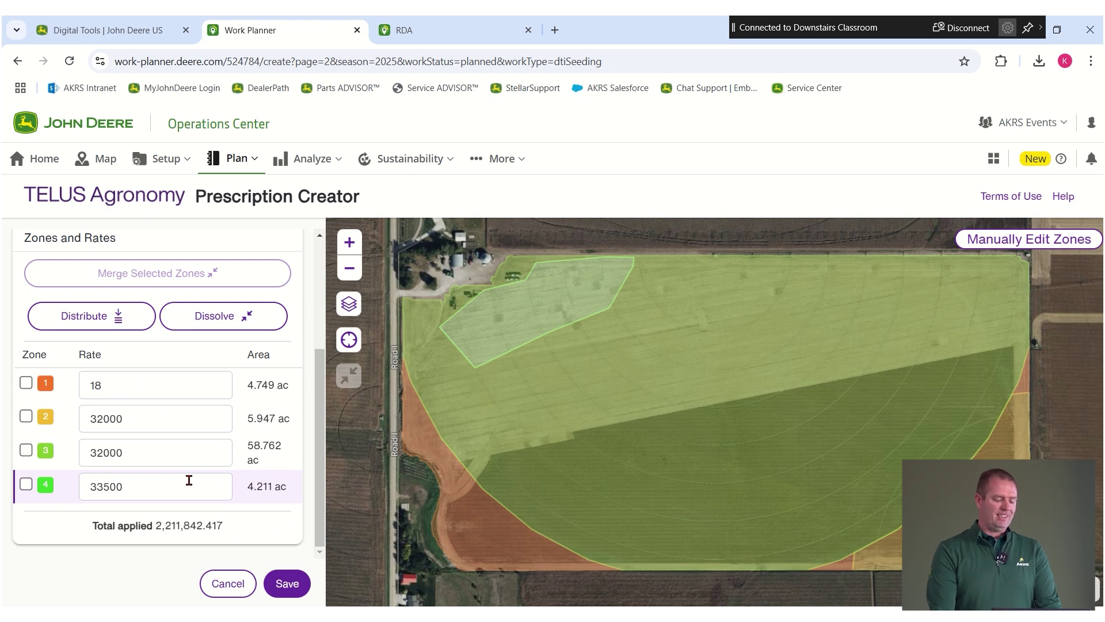
{"action": "key", "text": "Tab"}
{"action": "key", "text": "Tab"}
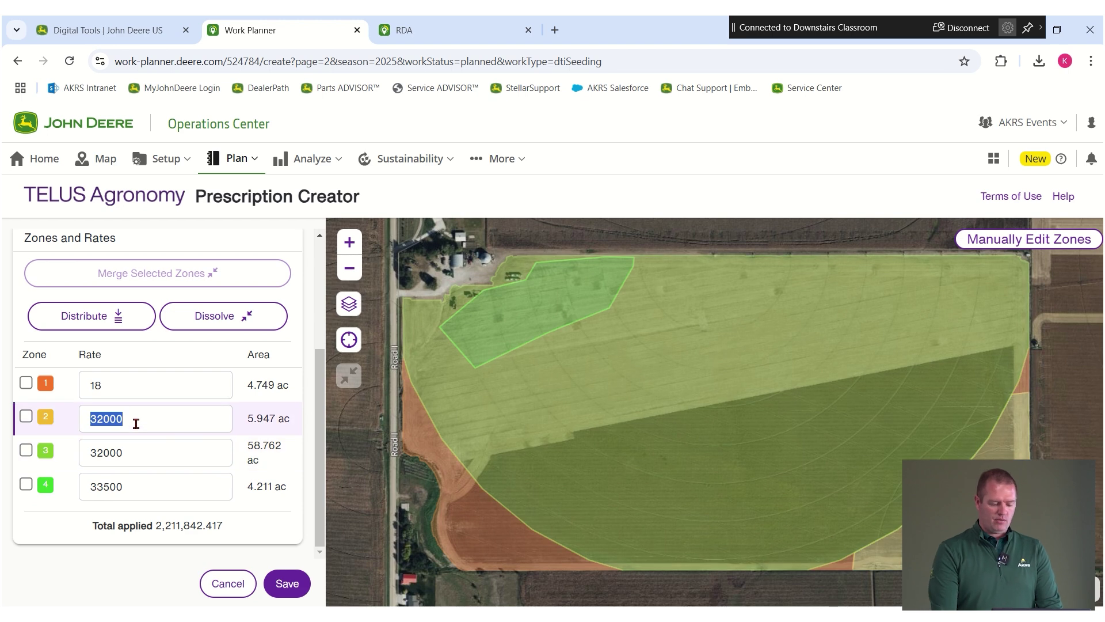
{"action": "key", "text": "BackSpace"}
{"action": "type", "text": "24"}
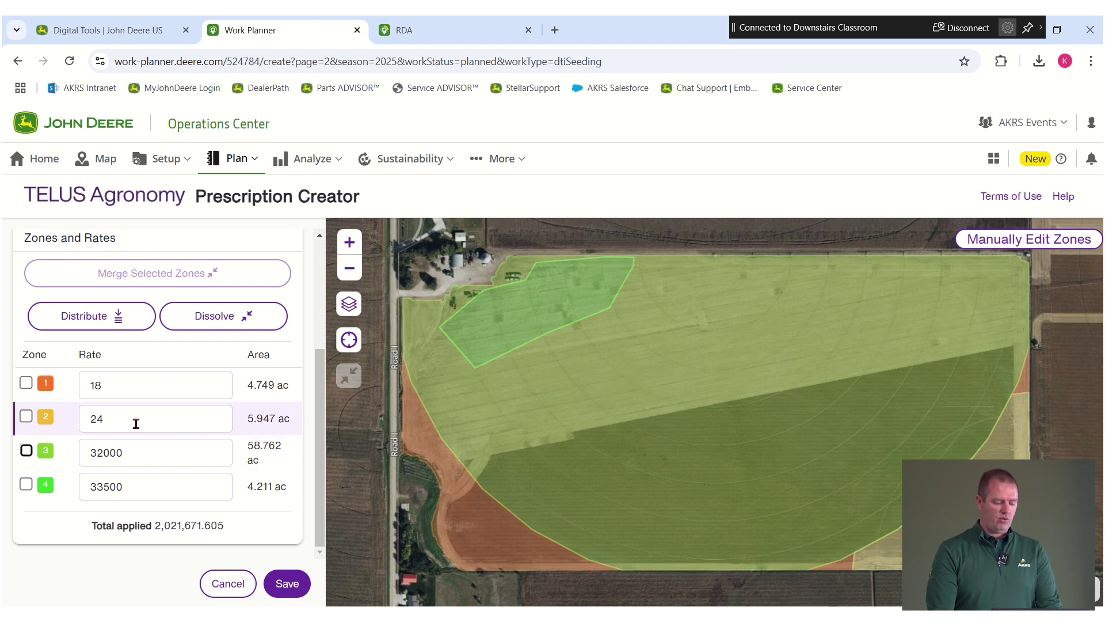
{"action": "key", "text": "Tab"}
{"action": "type", "text": "24"}
{"action": "key", "text": "Tab"}
{"action": "key", "text": "Tab"}
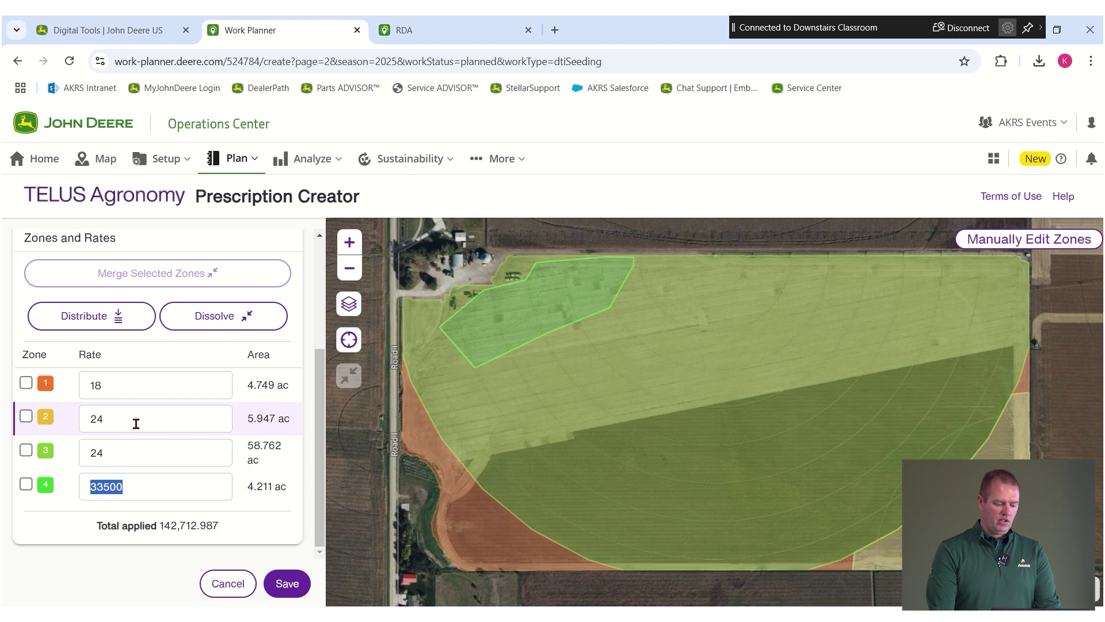
{"action": "type", "text": "26"}
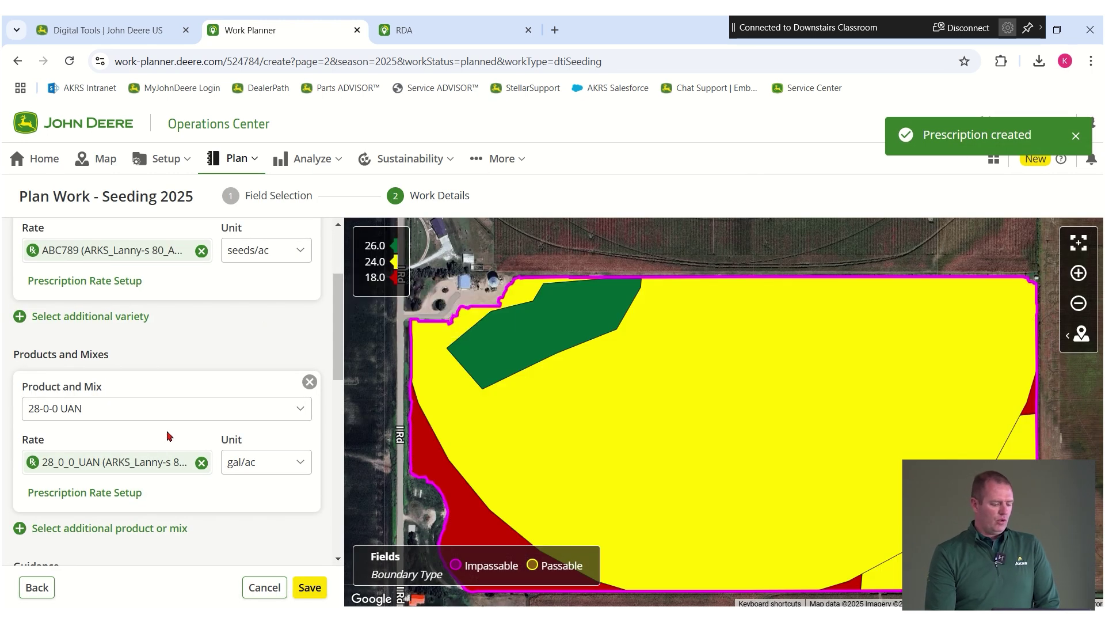
- Include all four guidance tracks and tractor 1RW8360RCCD0616 in the plan
{"action": "scroll", "coordinate": [229, 341], "scroll_direction": "down", "scroll_amount": 5}
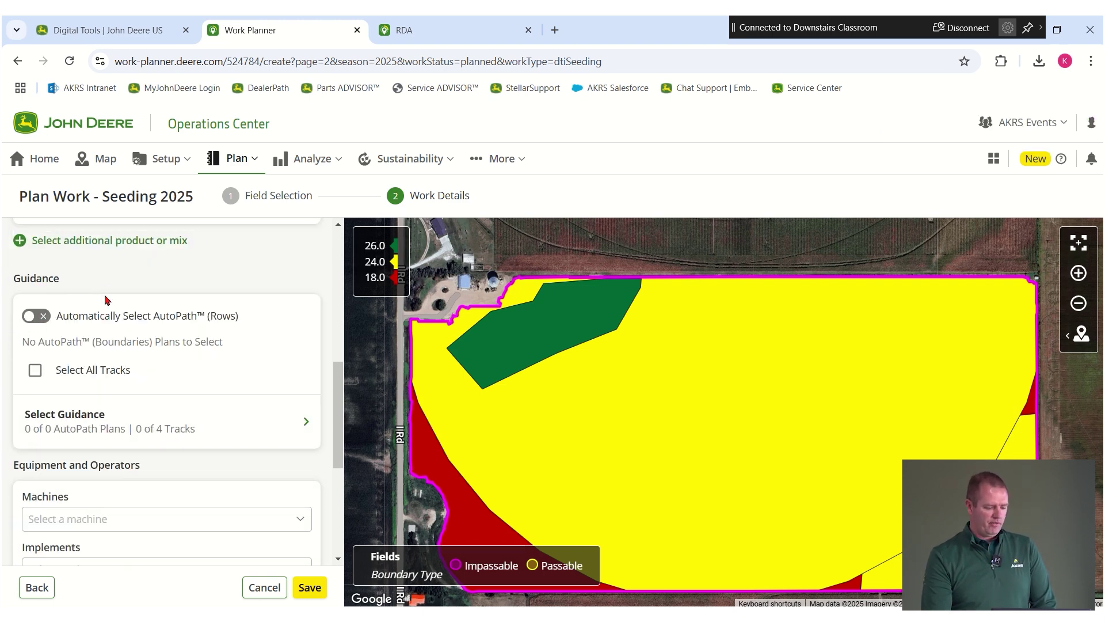
{"action": "left_click", "coordinate": [36, 370]}
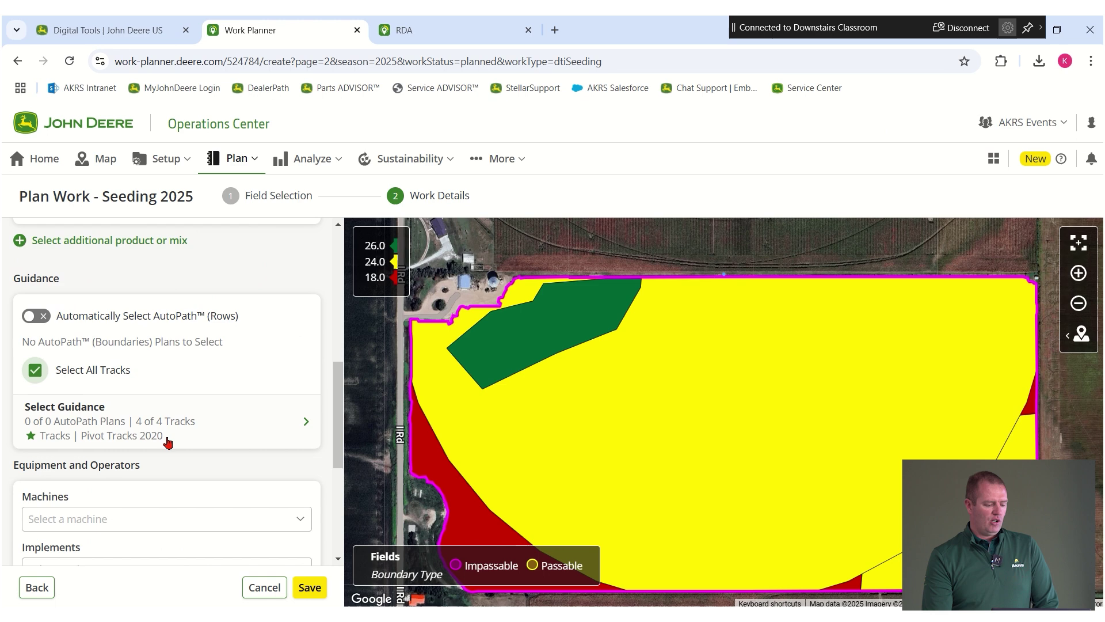
{"action": "left_click", "coordinate": [171, 521]}
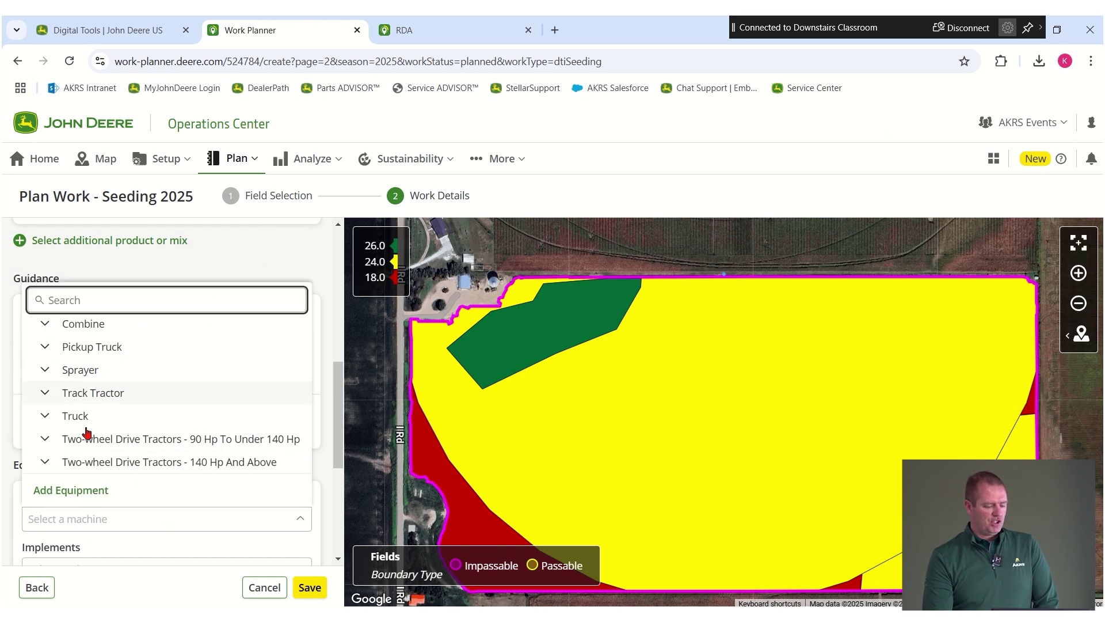
{"action": "left_click", "coordinate": [114, 462]}
{"action": "left_click", "coordinate": [84, 430]}
- Set the implement to only the 1770NT planter
{"action": "scroll", "coordinate": [235, 503], "scroll_direction": "down", "scroll_amount": 1}
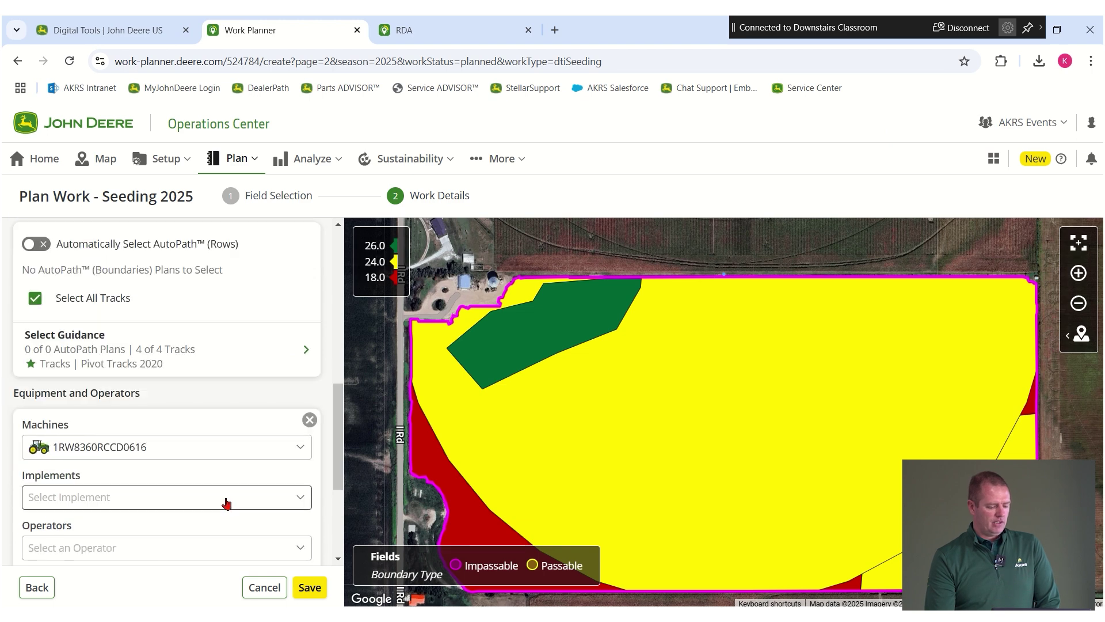
{"action": "left_click", "coordinate": [154, 495]}
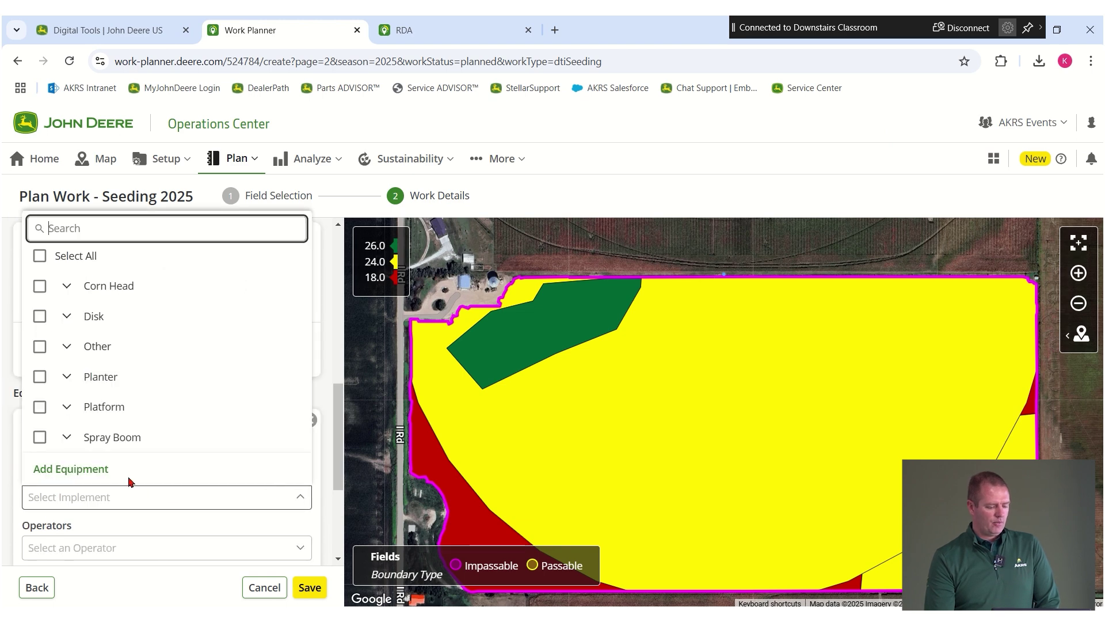
{"action": "left_click", "coordinate": [41, 377]}
{"action": "left_click", "coordinate": [67, 377]}
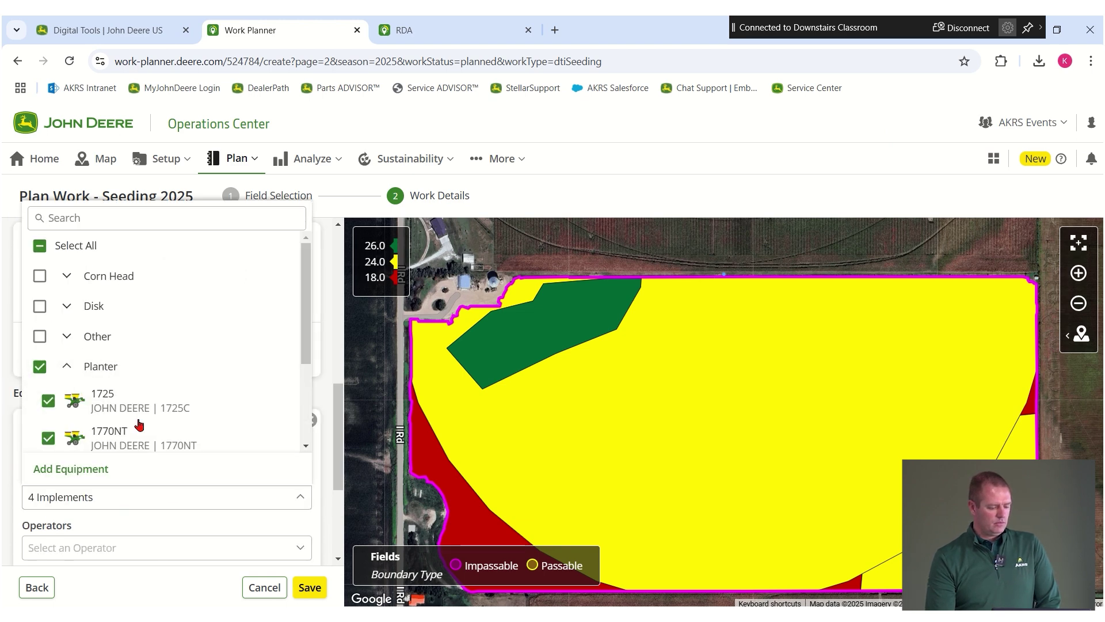
{"action": "left_click", "coordinate": [39, 377]}
{"action": "left_click", "coordinate": [48, 438]}
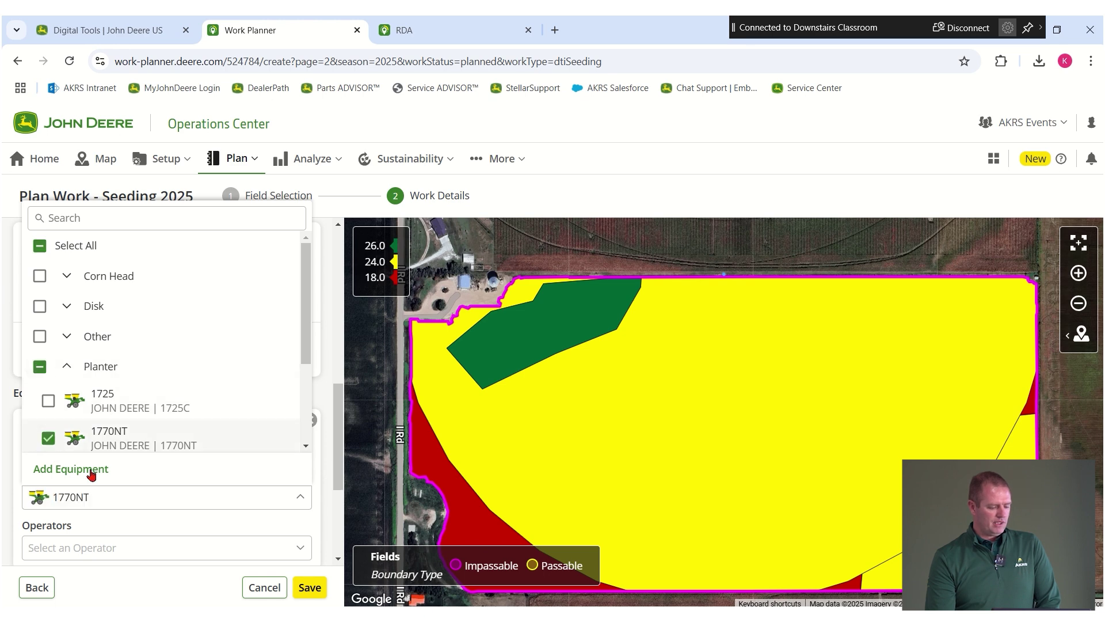
{"action": "scroll", "coordinate": [172, 481], "scroll_direction": "down", "scroll_amount": 1}
{"action": "left_click", "coordinate": [176, 477]}
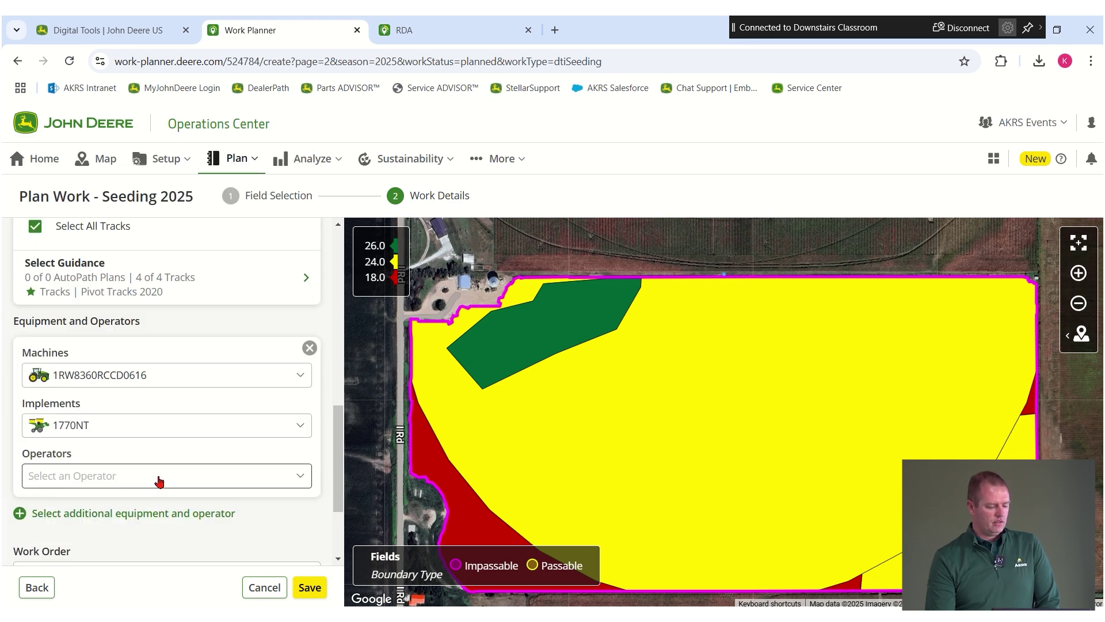
- Assign the first listed operator, add 'Test' as work instructions, and save the plan
{"action": "left_click", "coordinate": [155, 481]}
{"action": "left_click", "coordinate": [137, 364]}
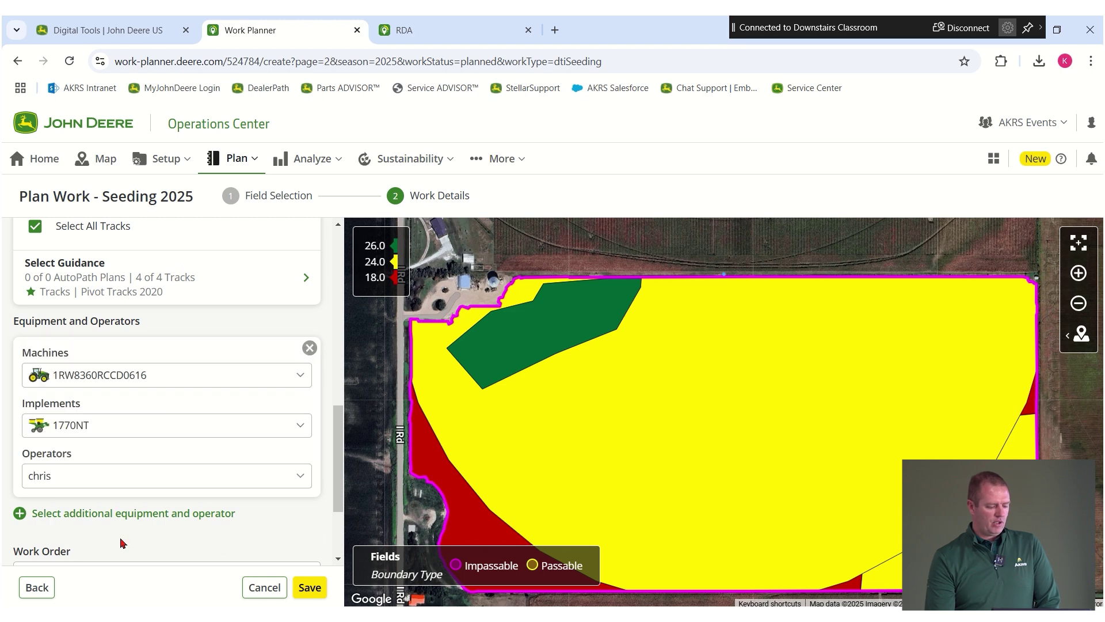
{"action": "scroll", "coordinate": [259, 529], "scroll_direction": "down", "scroll_amount": 2}
{"action": "left_click", "coordinate": [134, 513]}
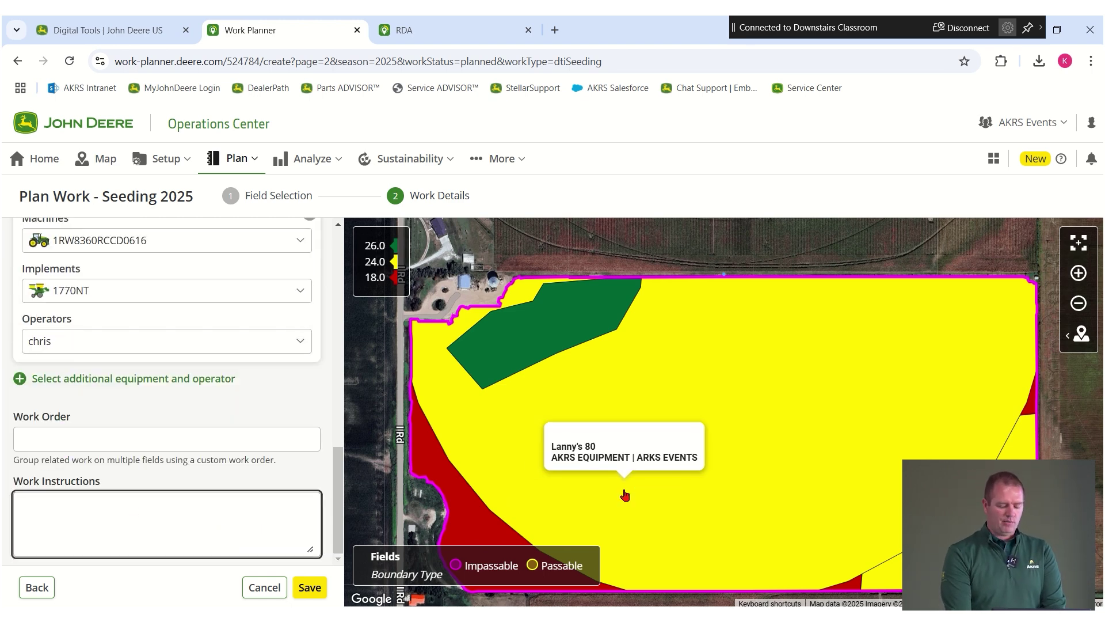
{"action": "type", "text": "Test"}
{"action": "left_click", "coordinate": [309, 588]}
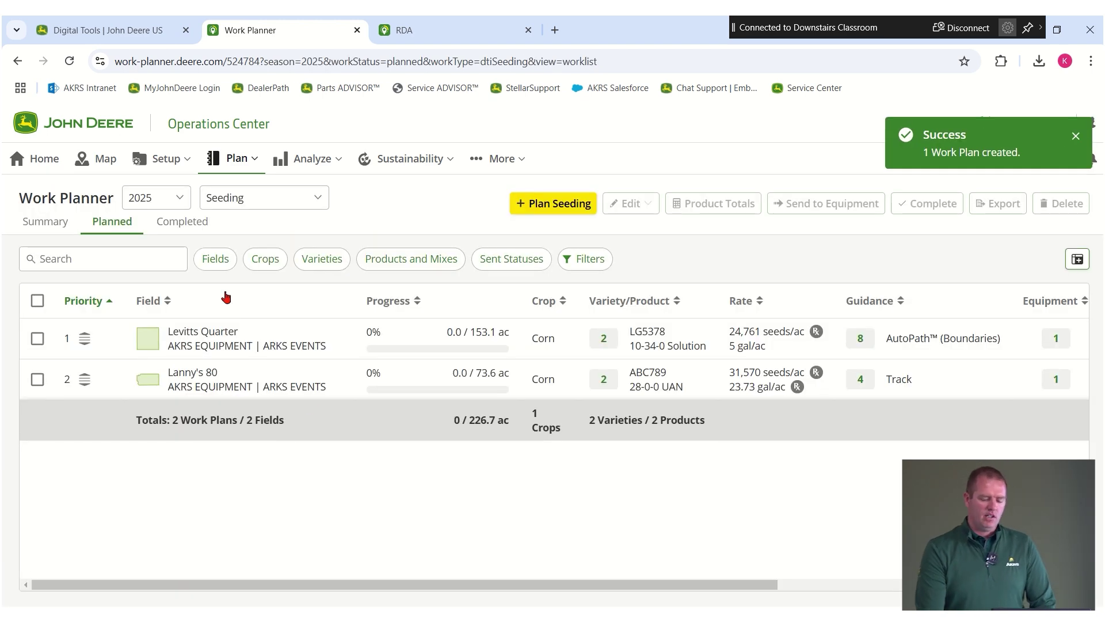
- Send the Lanny's 80 plan to one connected machine as Work_Setup_SEEDING_20250224_1405
{"action": "left_click", "coordinate": [38, 379]}
{"action": "left_click", "coordinate": [834, 210]}
{"action": "left_click", "coordinate": [292, 464]}
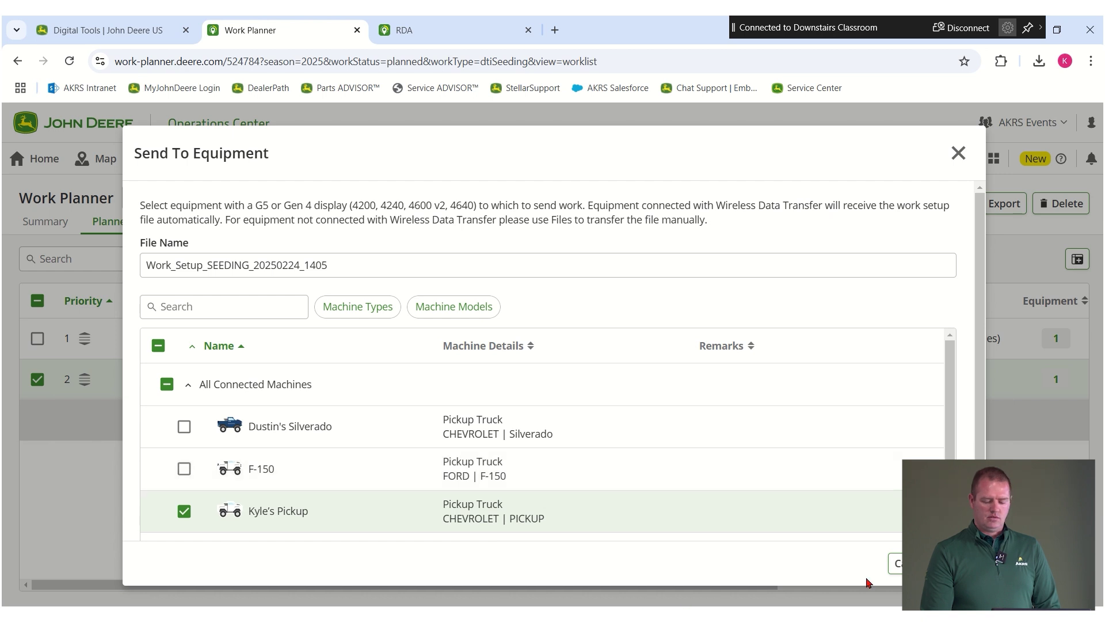
{"action": "left_click", "coordinate": [949, 563]}
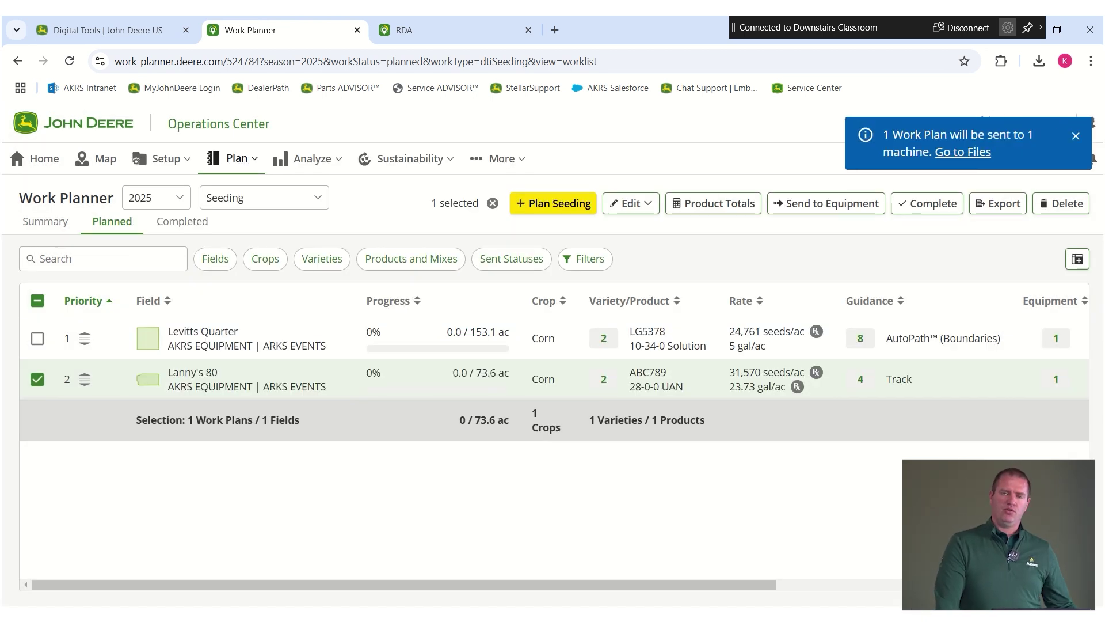